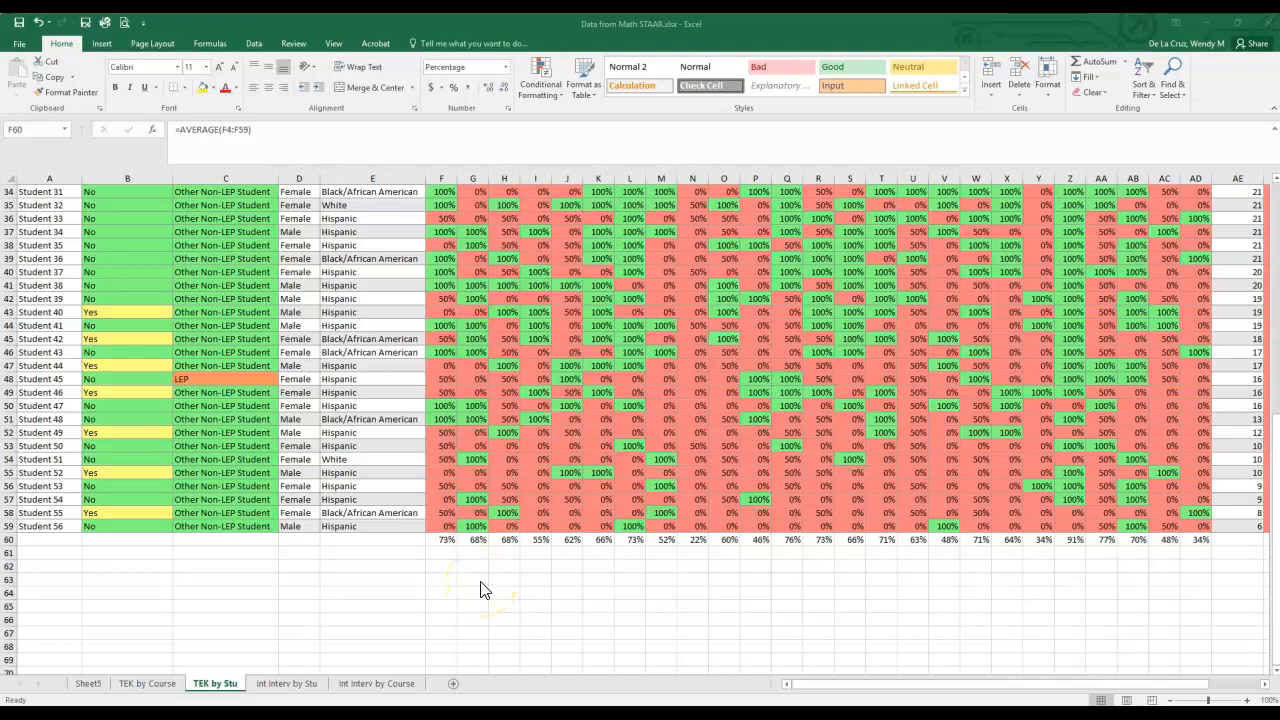
- For the averages in F60:AD60, start a conditional formatting rule for cells containing a value greater than or equal to .7
click(447, 540)
drag(447, 540, 1198, 540)
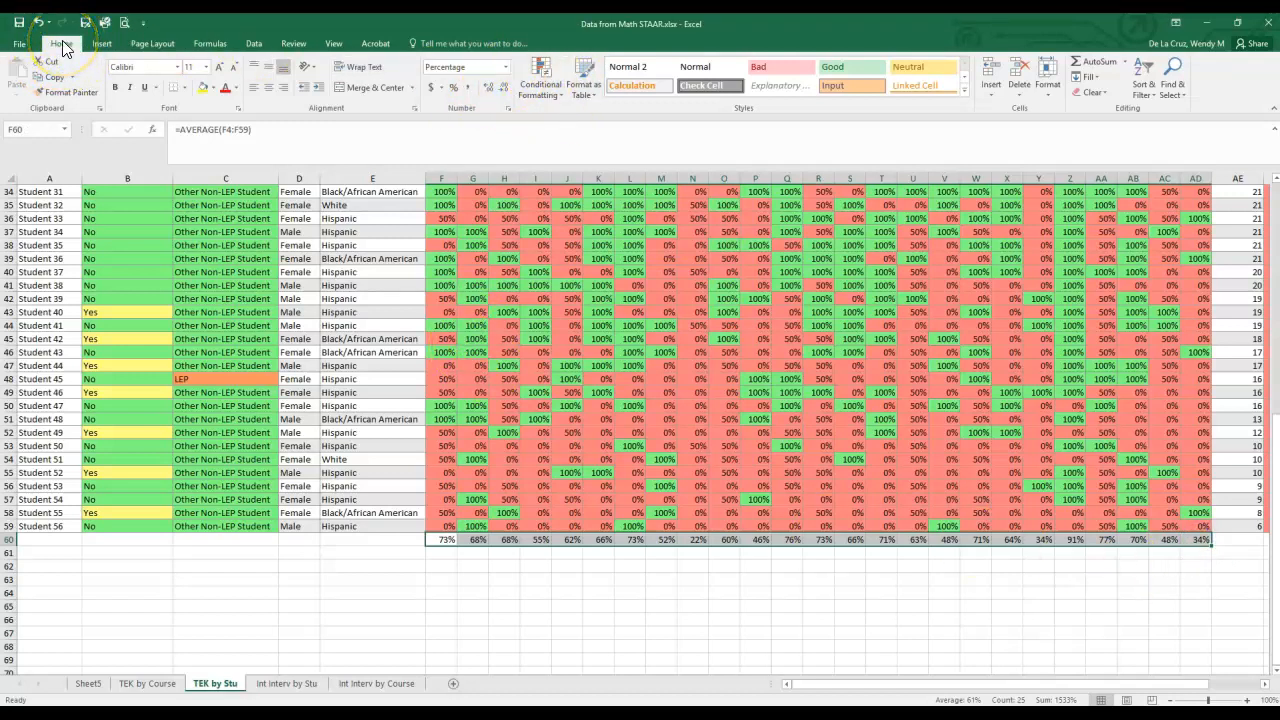
click(568, 79)
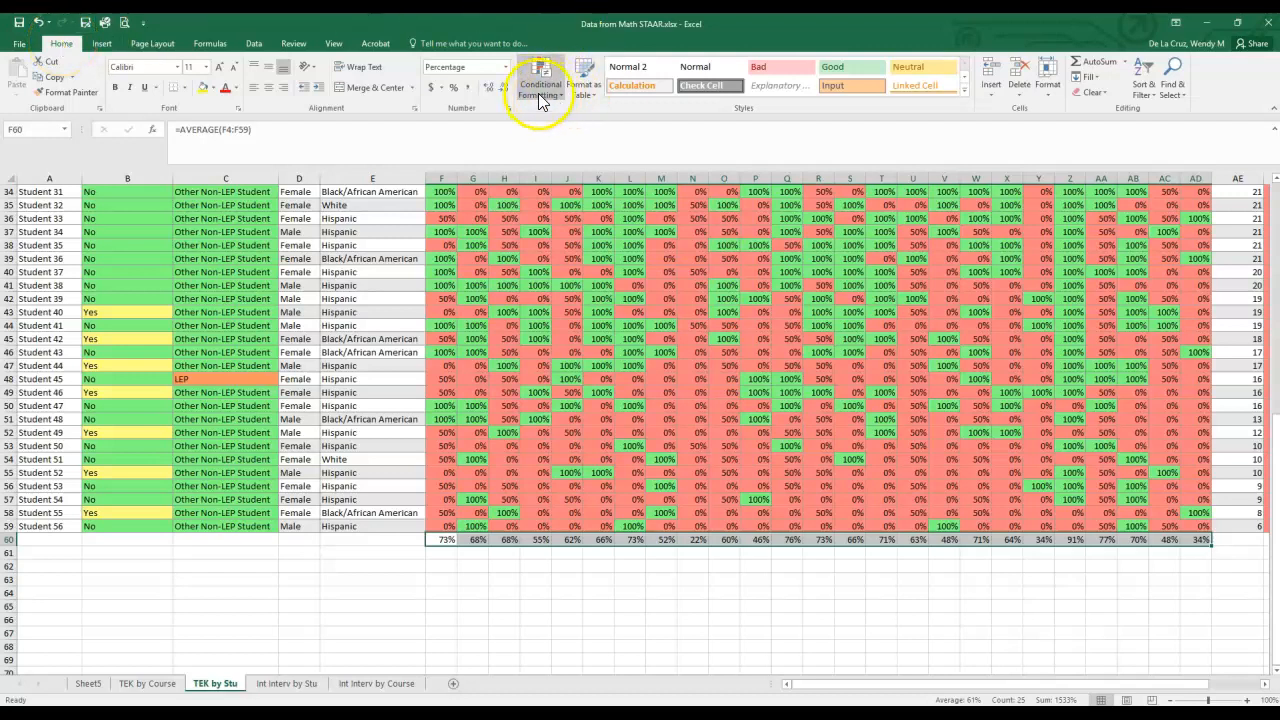
click(546, 96)
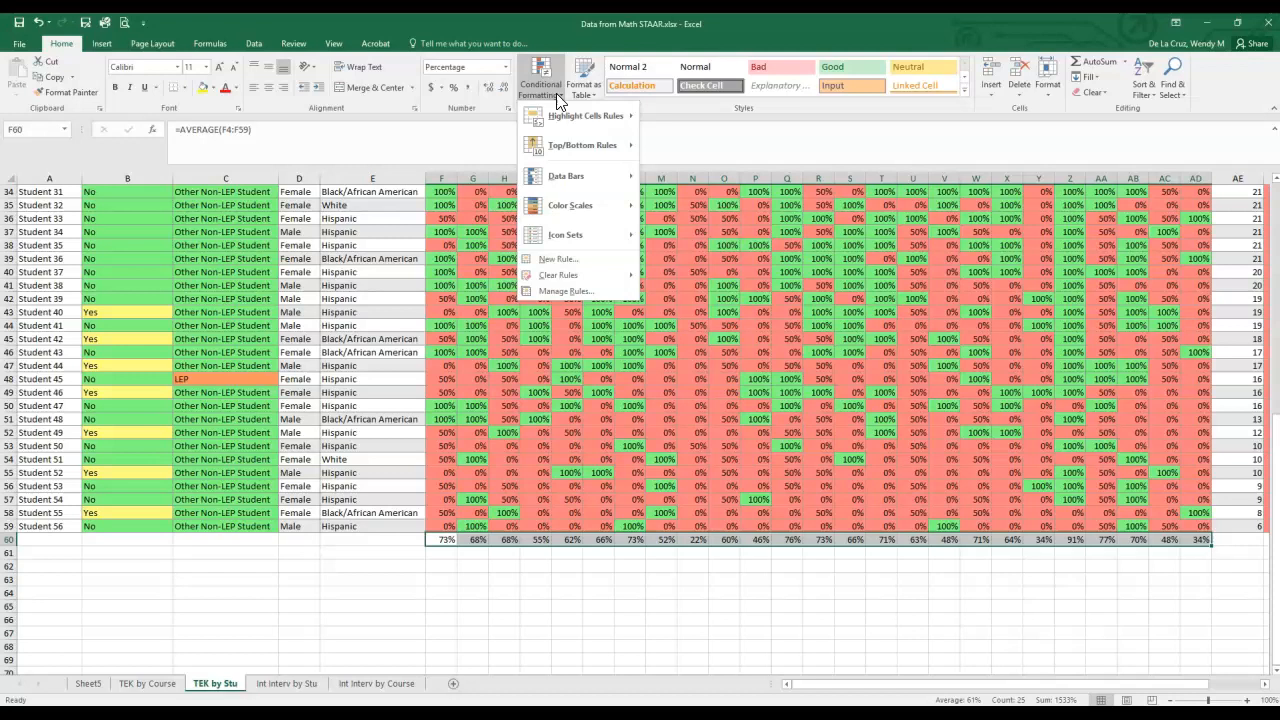
click(564, 260)
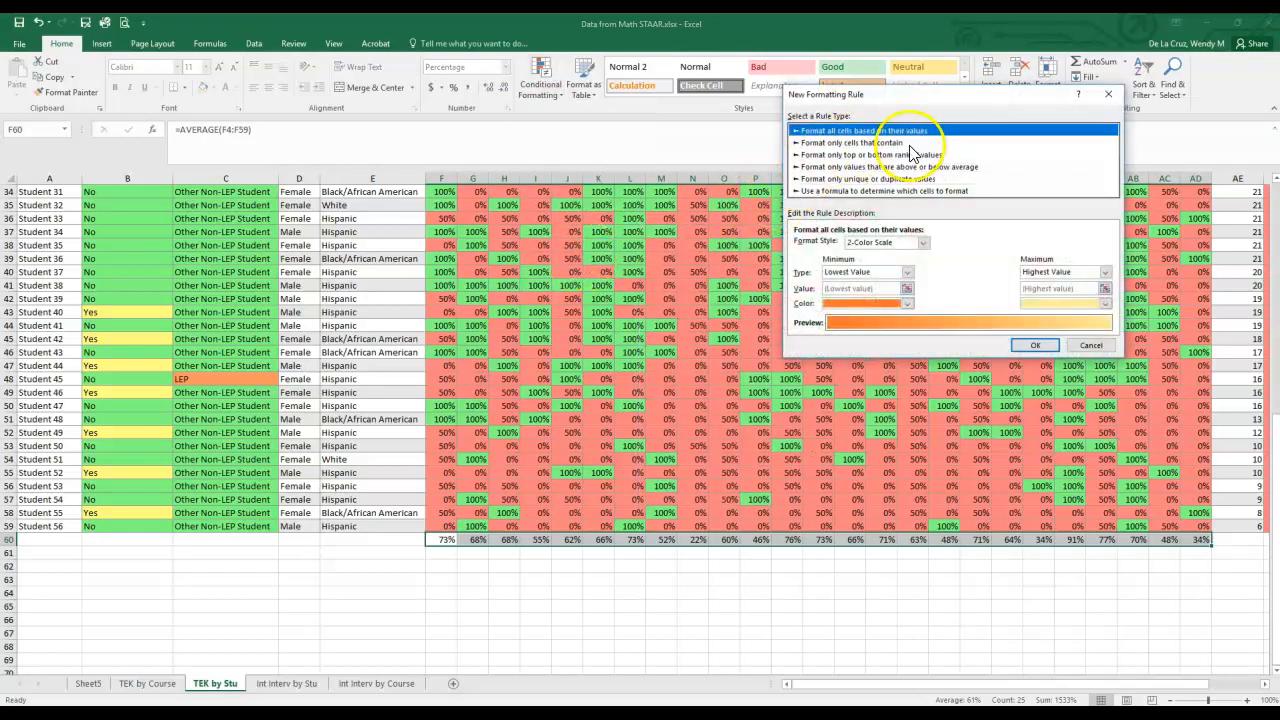
click(855, 143)
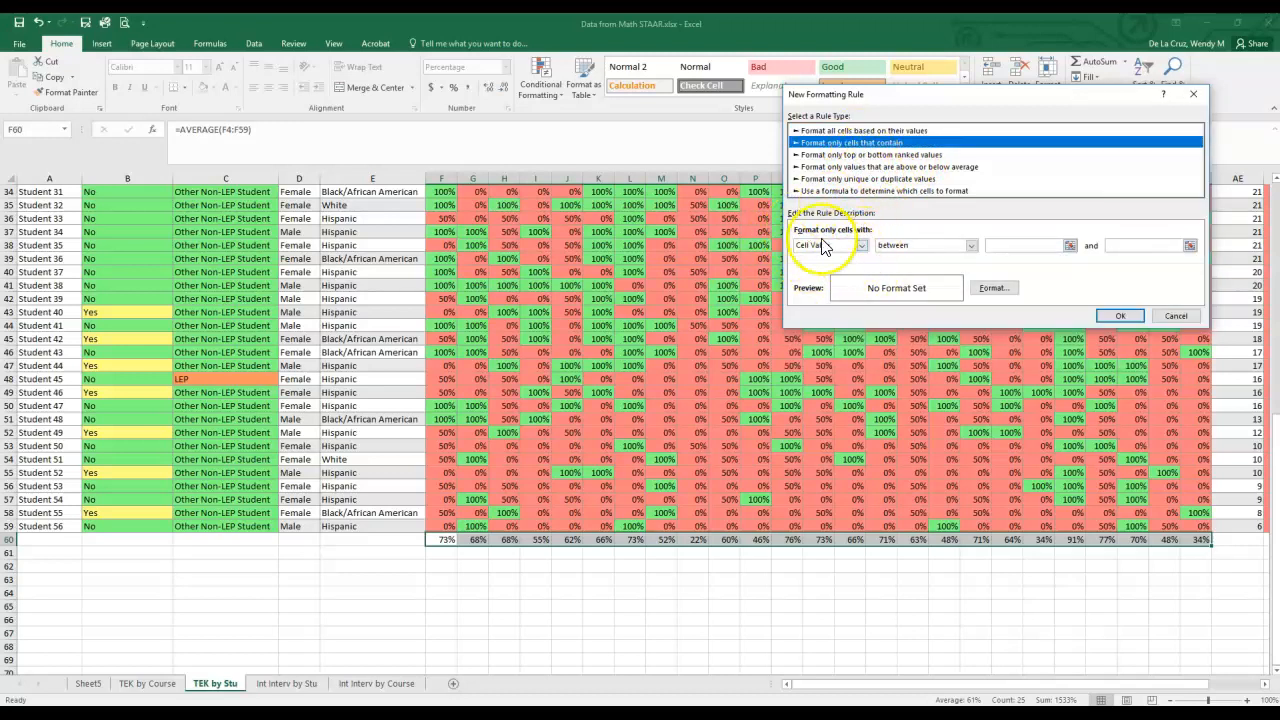
click(972, 246)
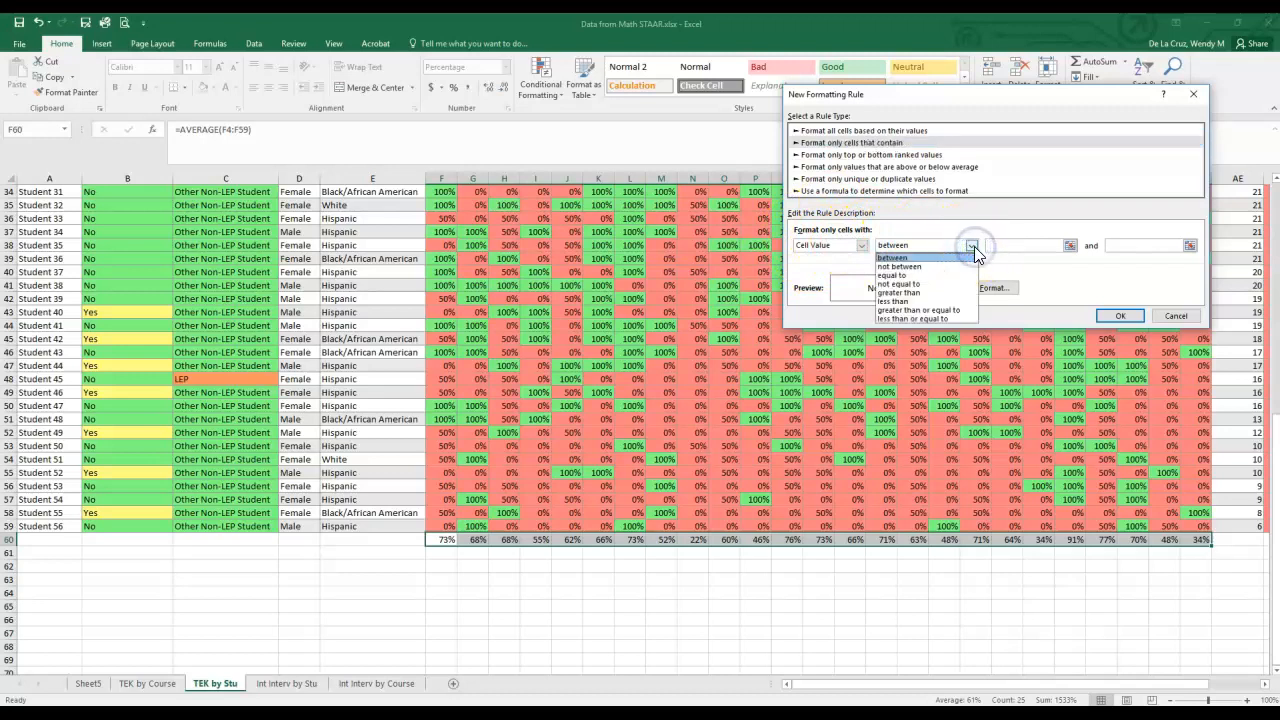
click(905, 310)
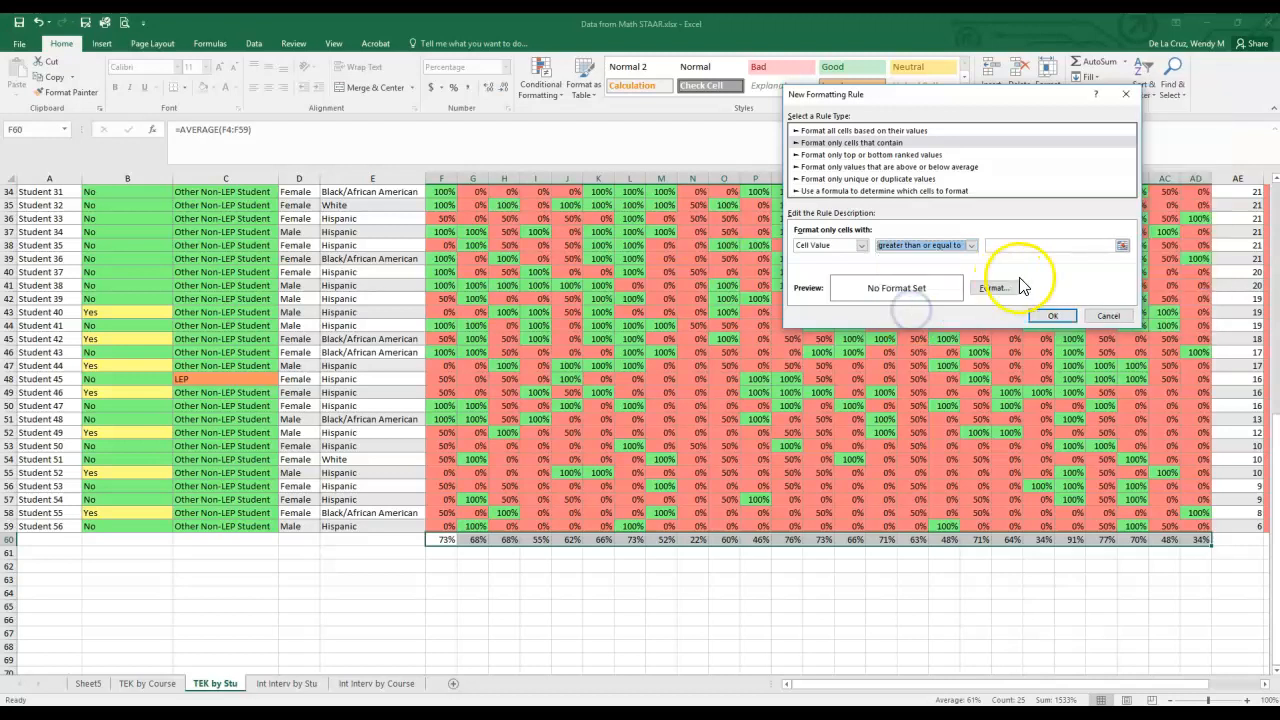
click(1077, 248)
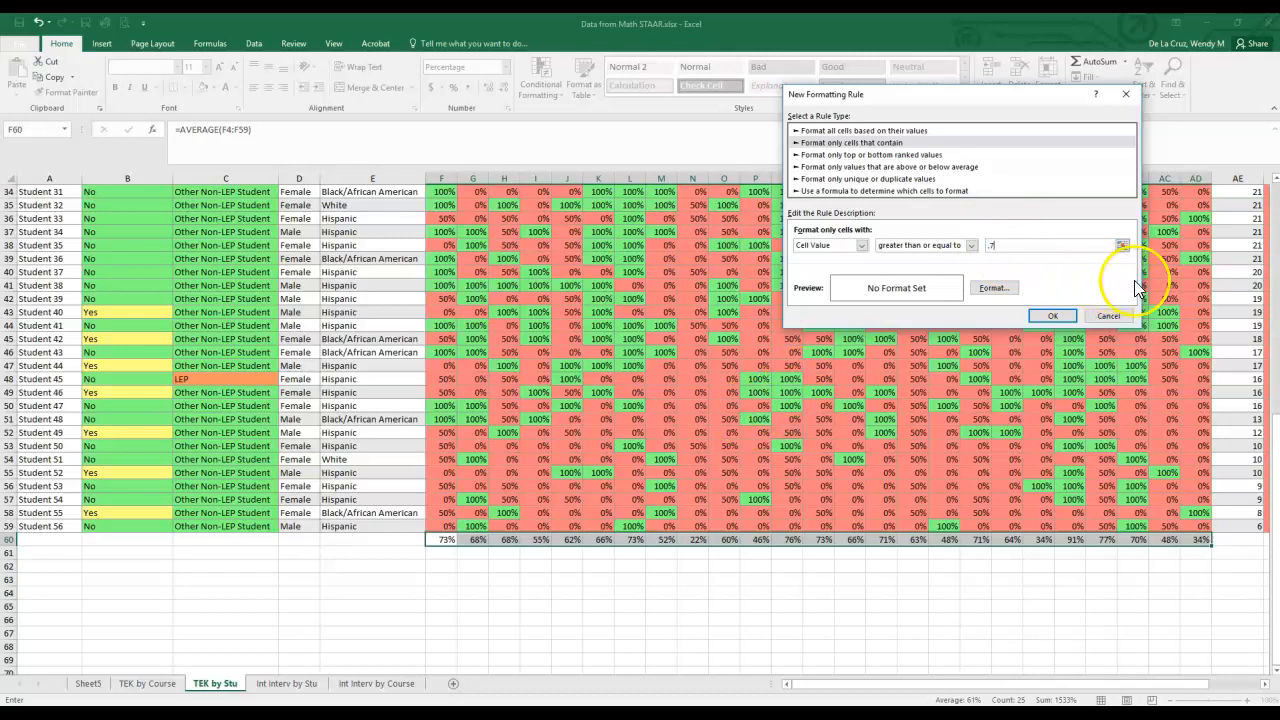
- Give the rule a medium green fill from the standard colors and apply it to the averages row
click(989, 291)
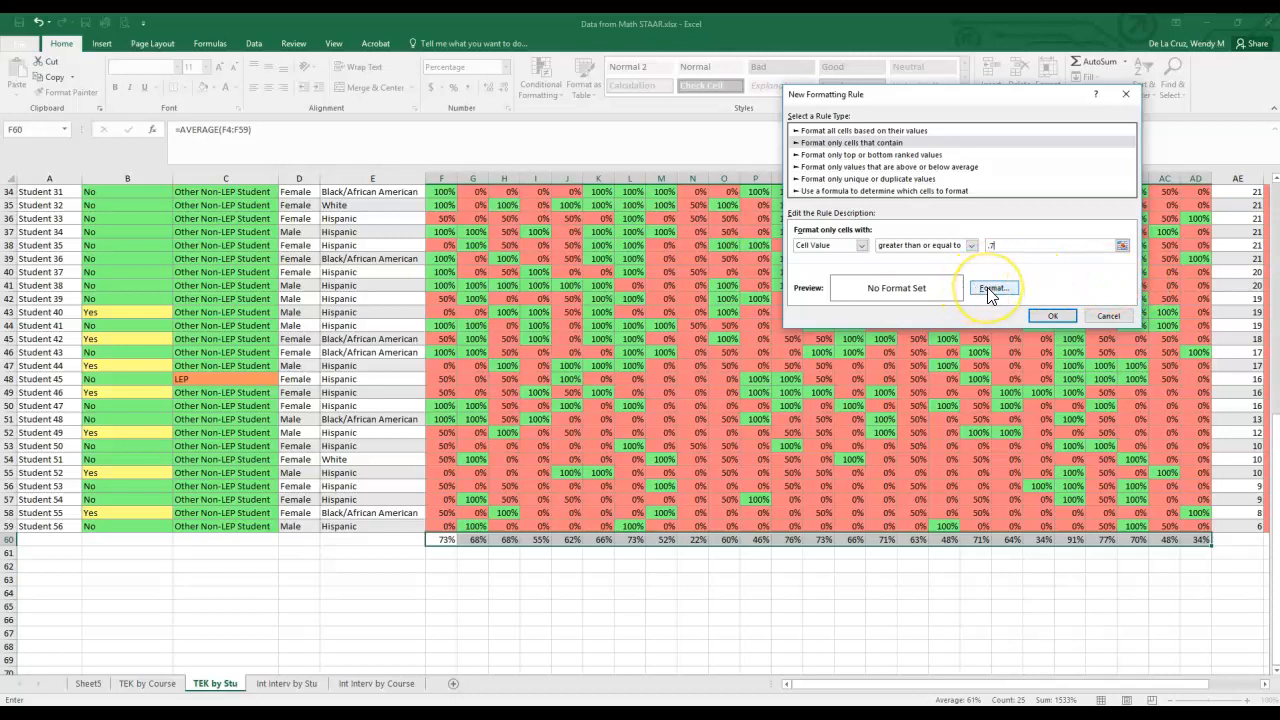
click(989, 291)
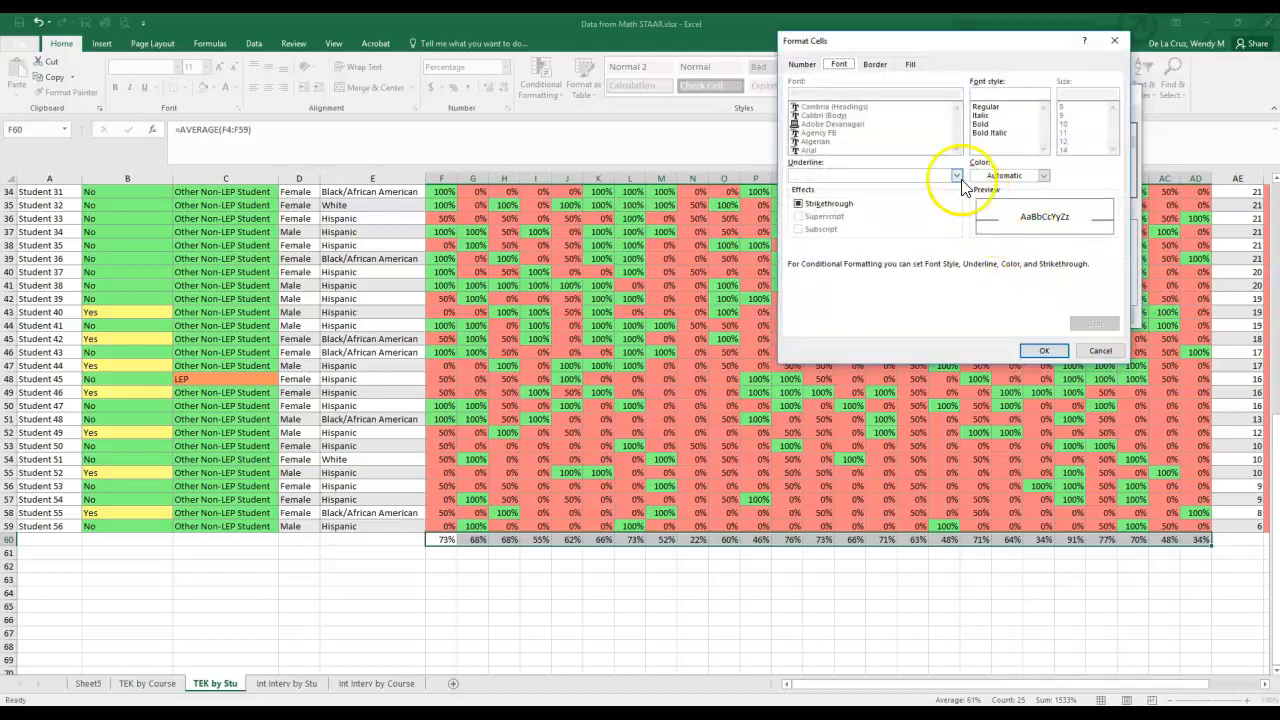
click(908, 65)
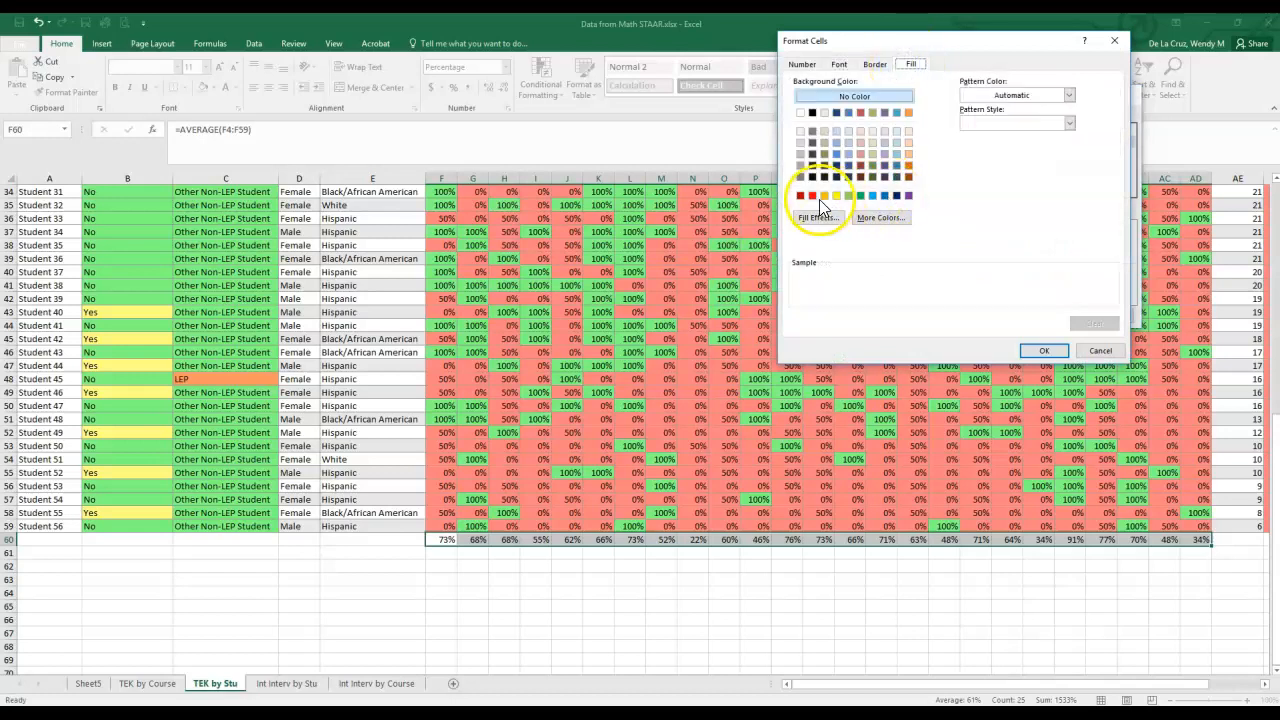
click(812, 196)
click(879, 218)
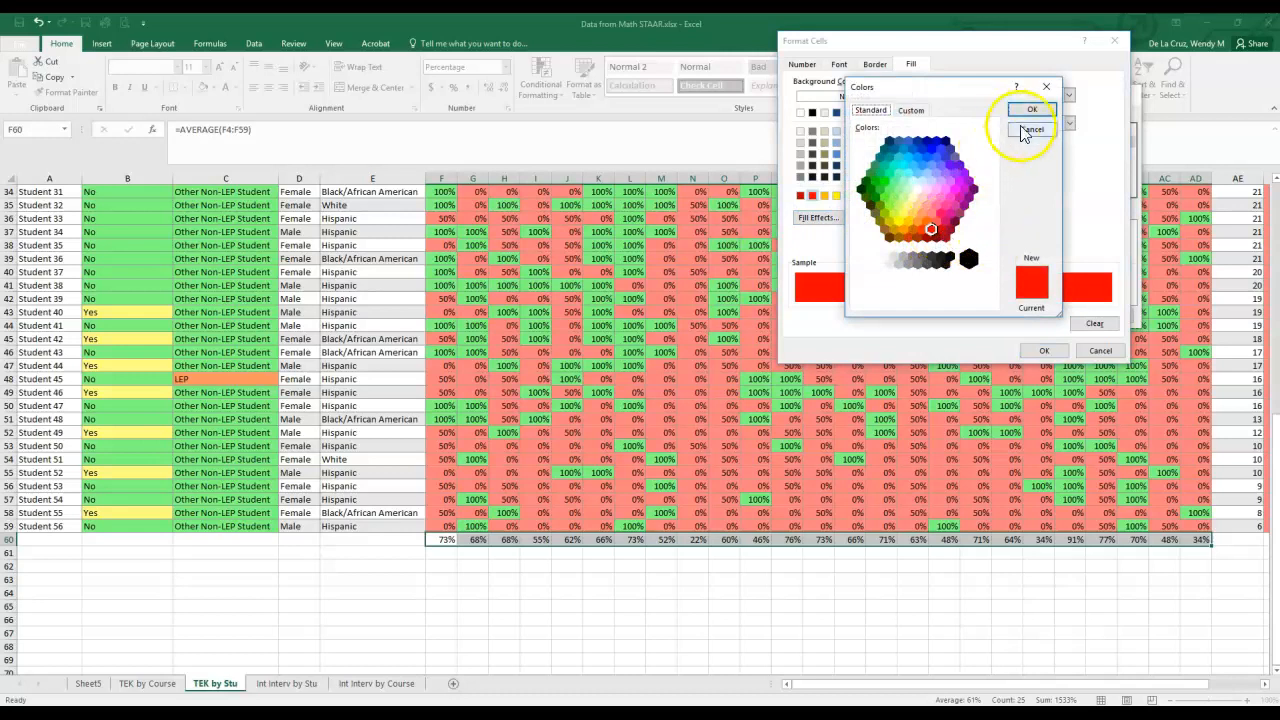
click(871, 189)
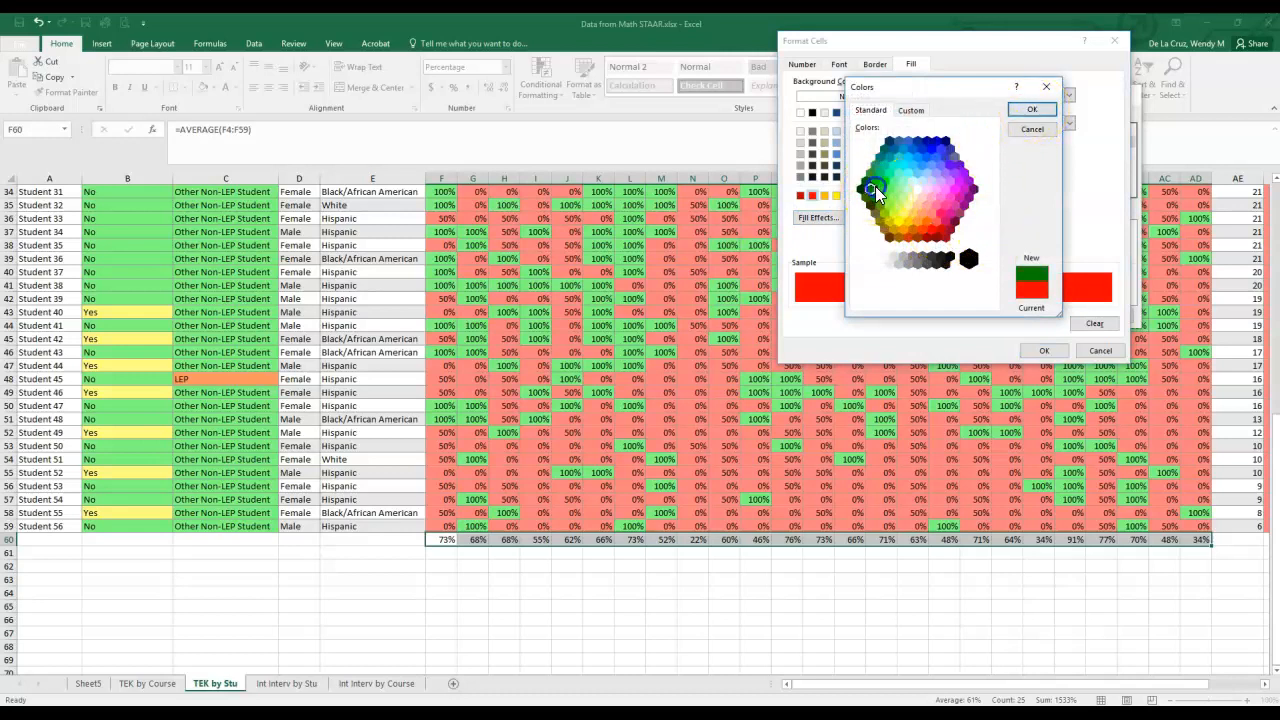
click(879, 188)
click(1030, 110)
click(1043, 351)
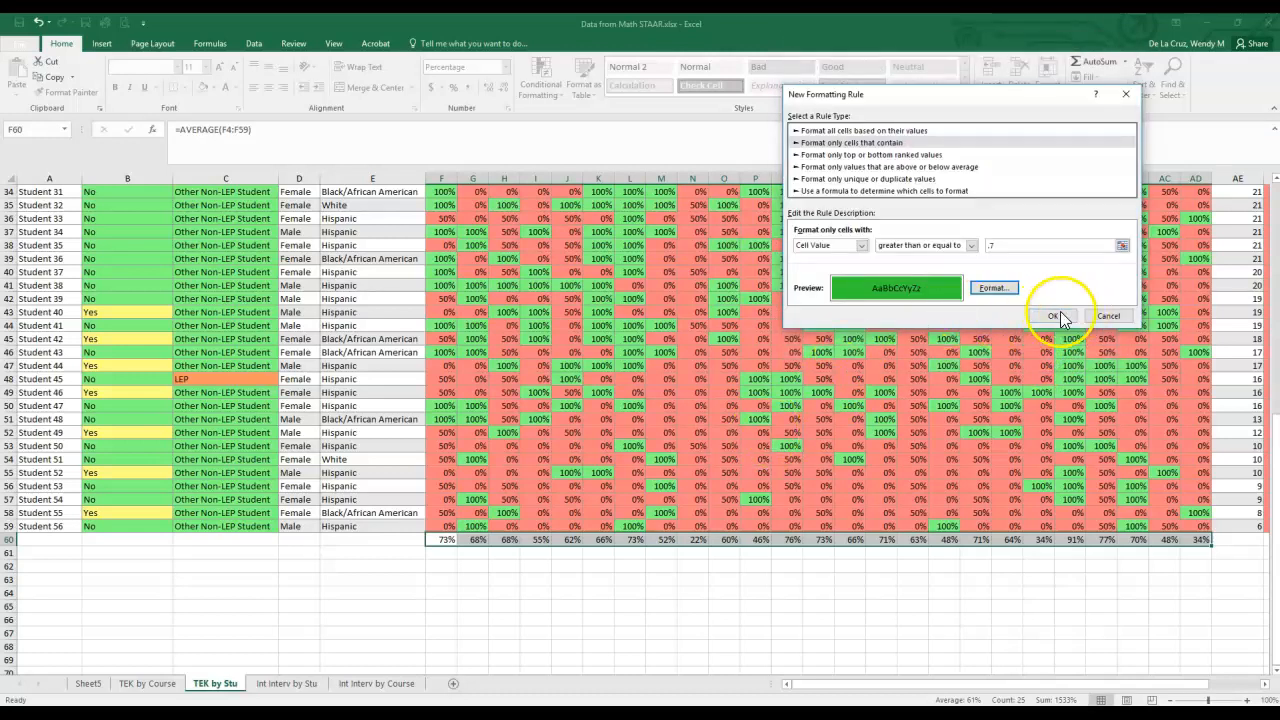
click(1055, 315)
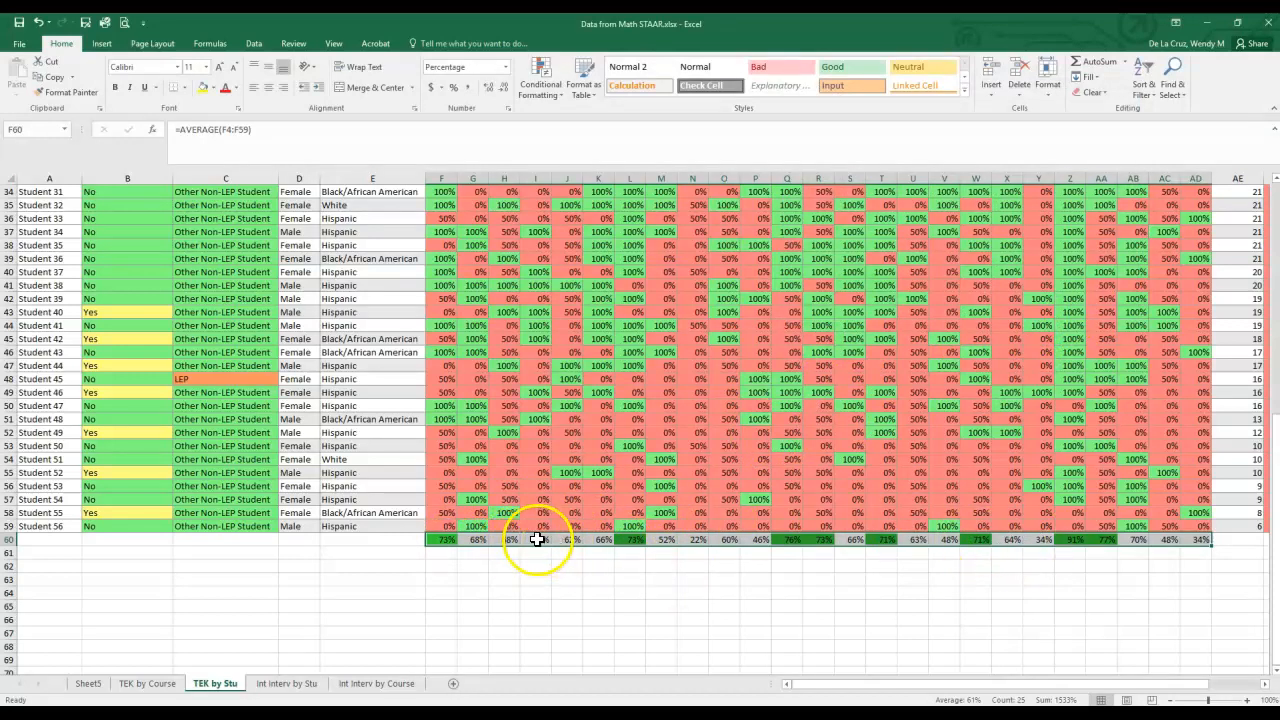
- Start a second conditional formatting rule on the averages row for cell values between two limits
click(531, 88)
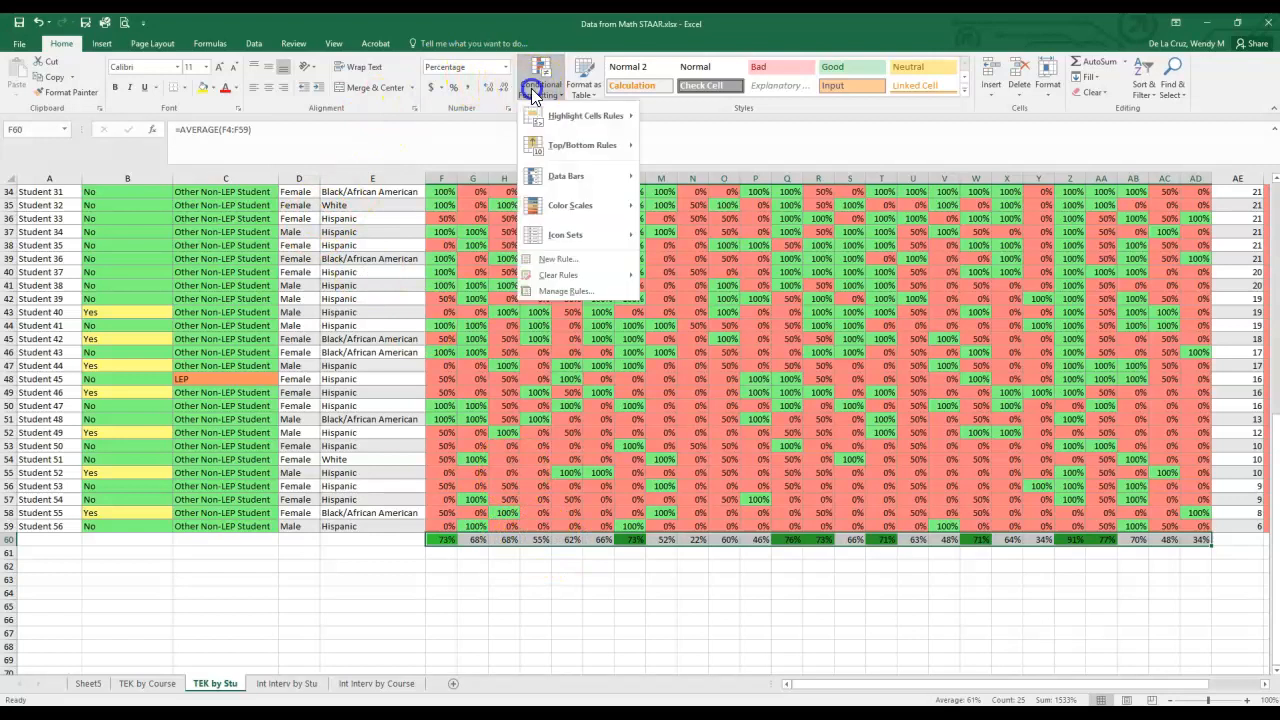
click(568, 262)
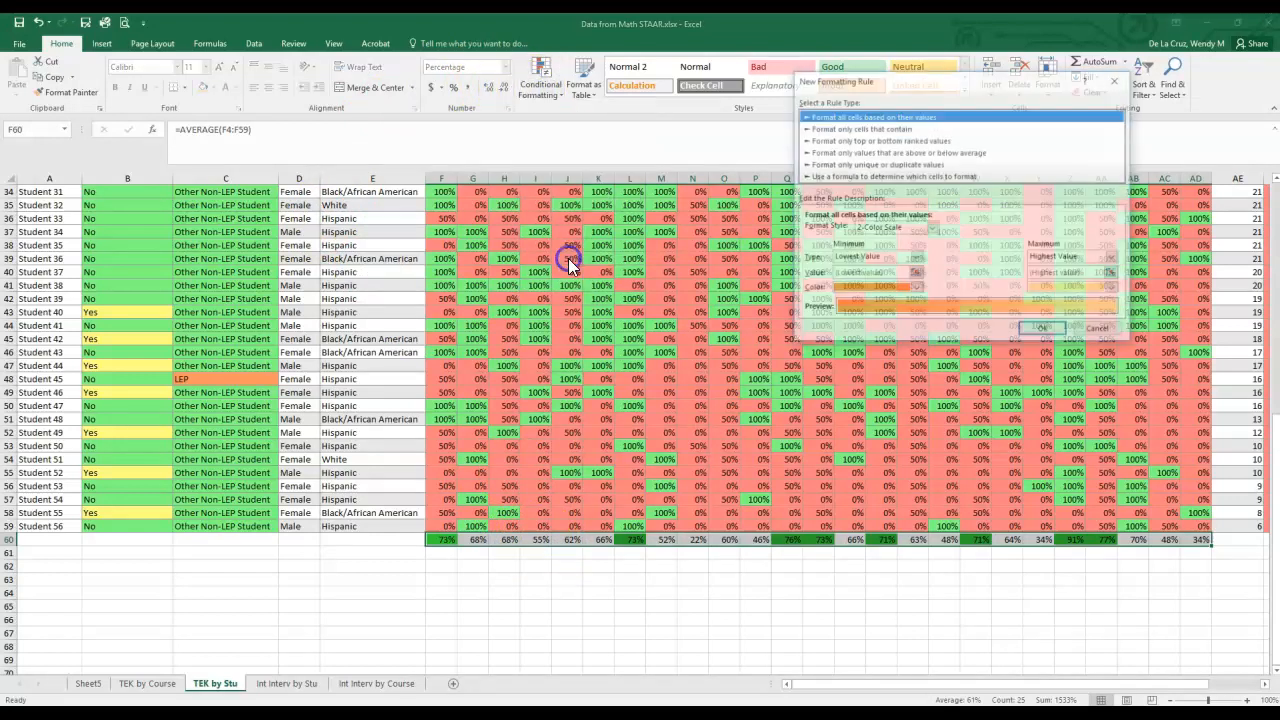
click(841, 129)
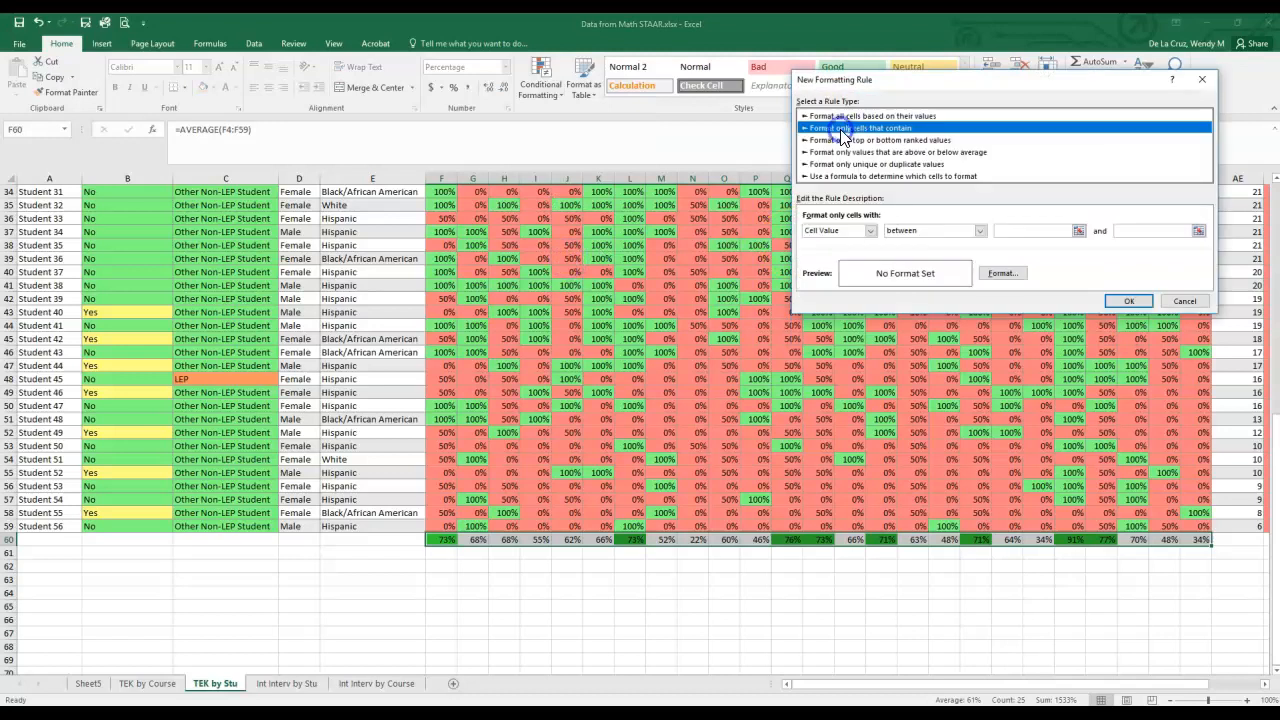
click(981, 232)
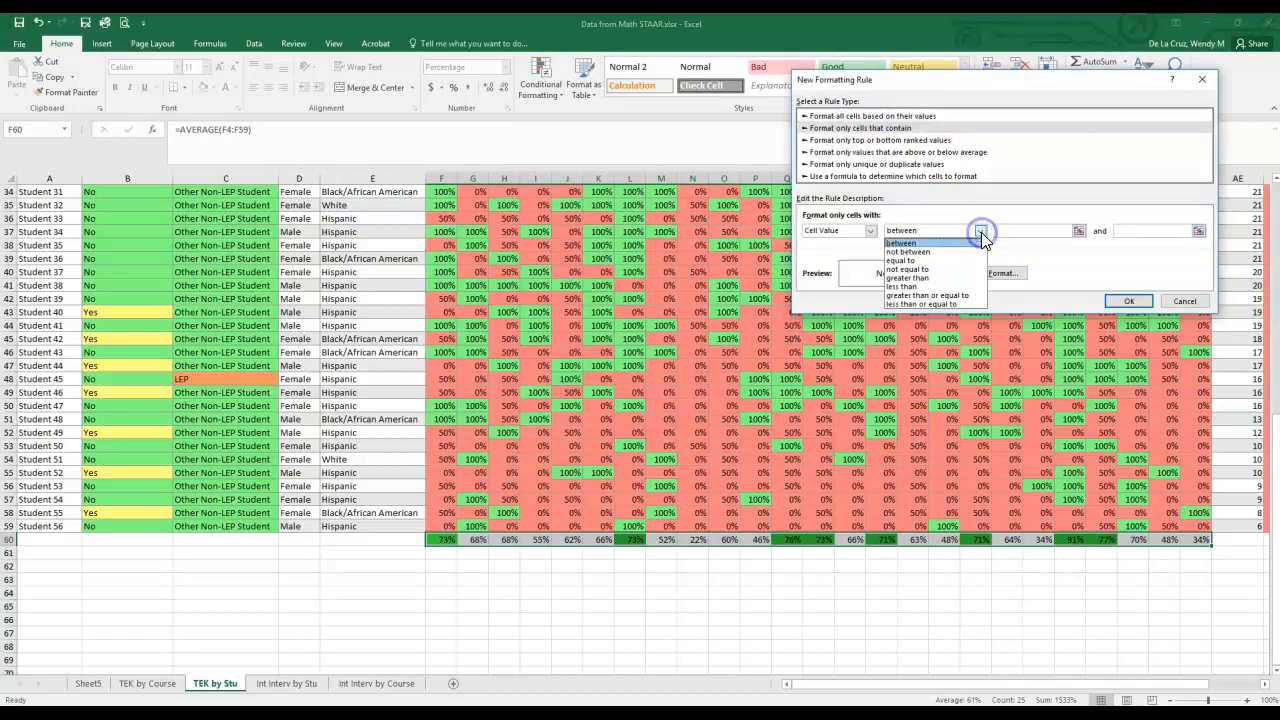
click(924, 245)
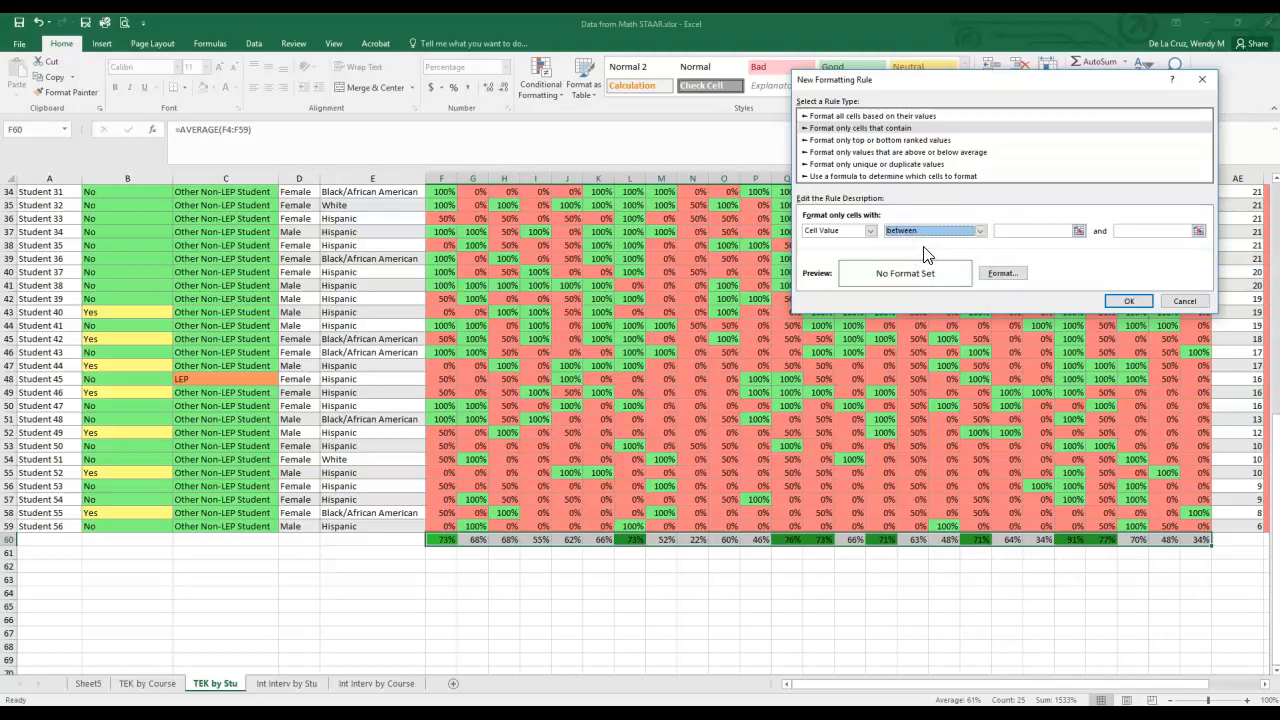
click(1067, 232)
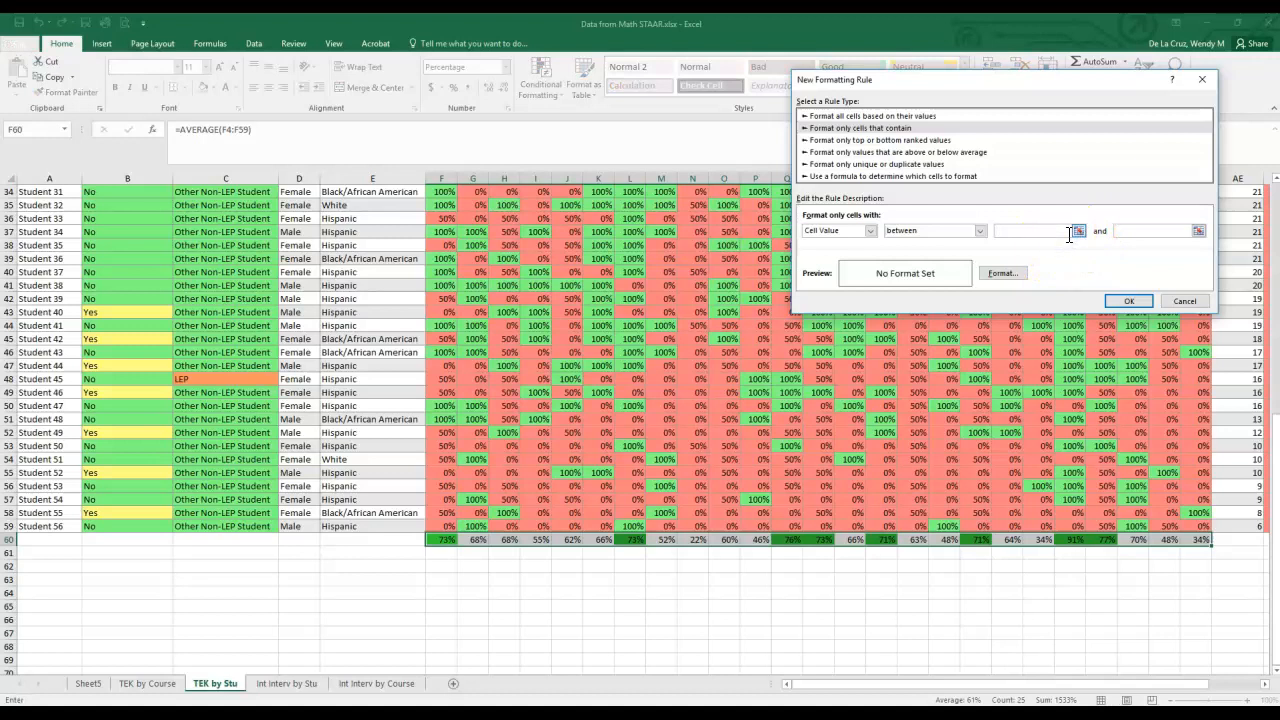
click(1157, 232)
- Give the between rule a yellow fill and apply it to the averages row
click(1002, 273)
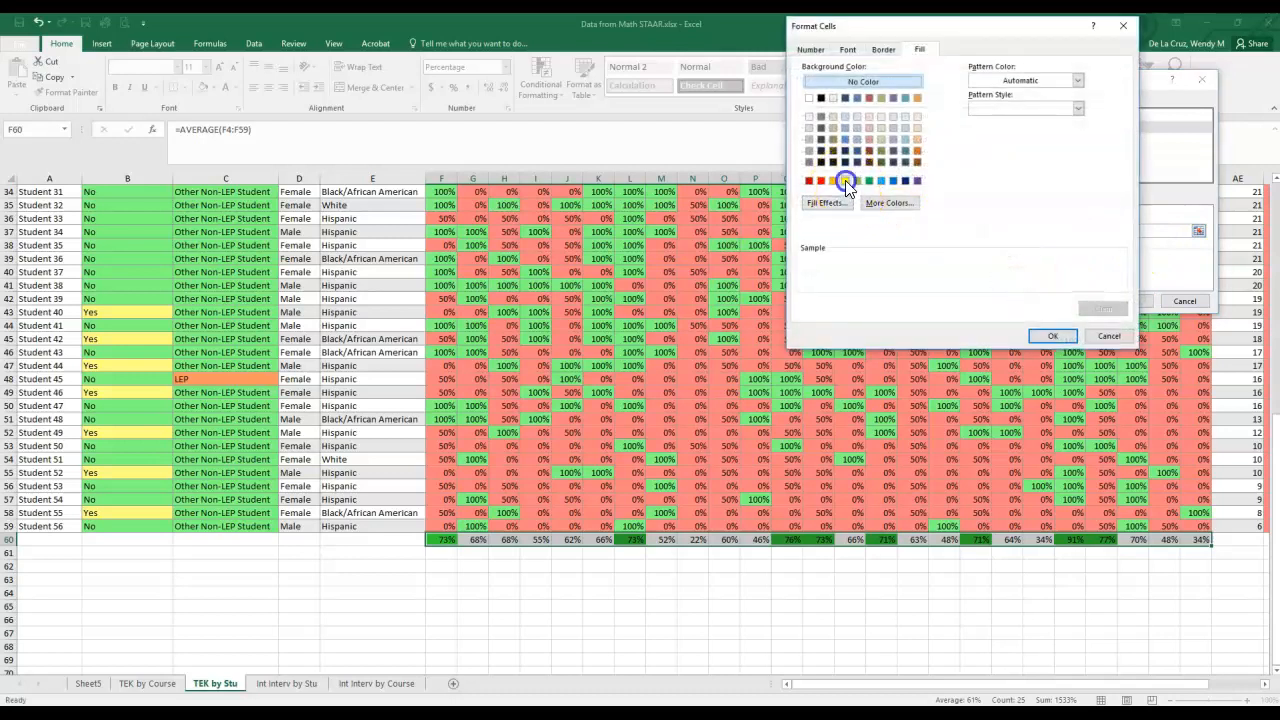
click(845, 180)
click(1052, 336)
click(1128, 302)
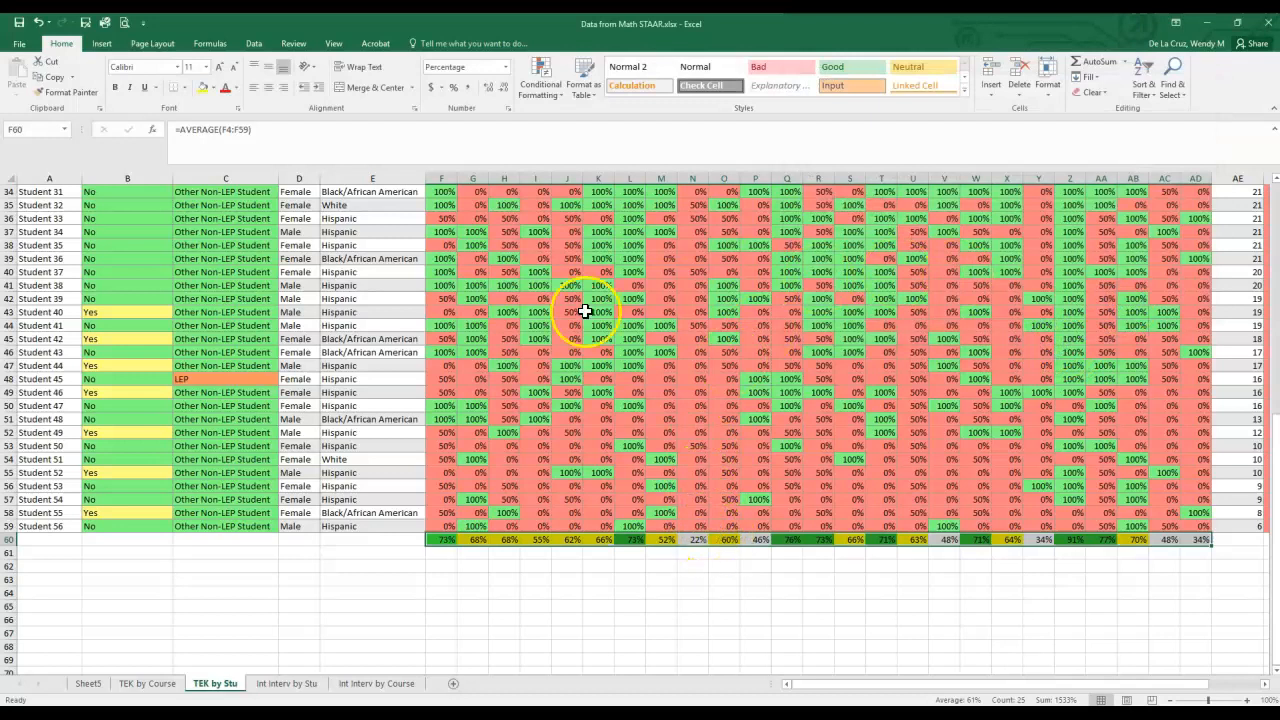
- Start a third conditional formatting rule on the averages row for cell values less than .5
click(540, 85)
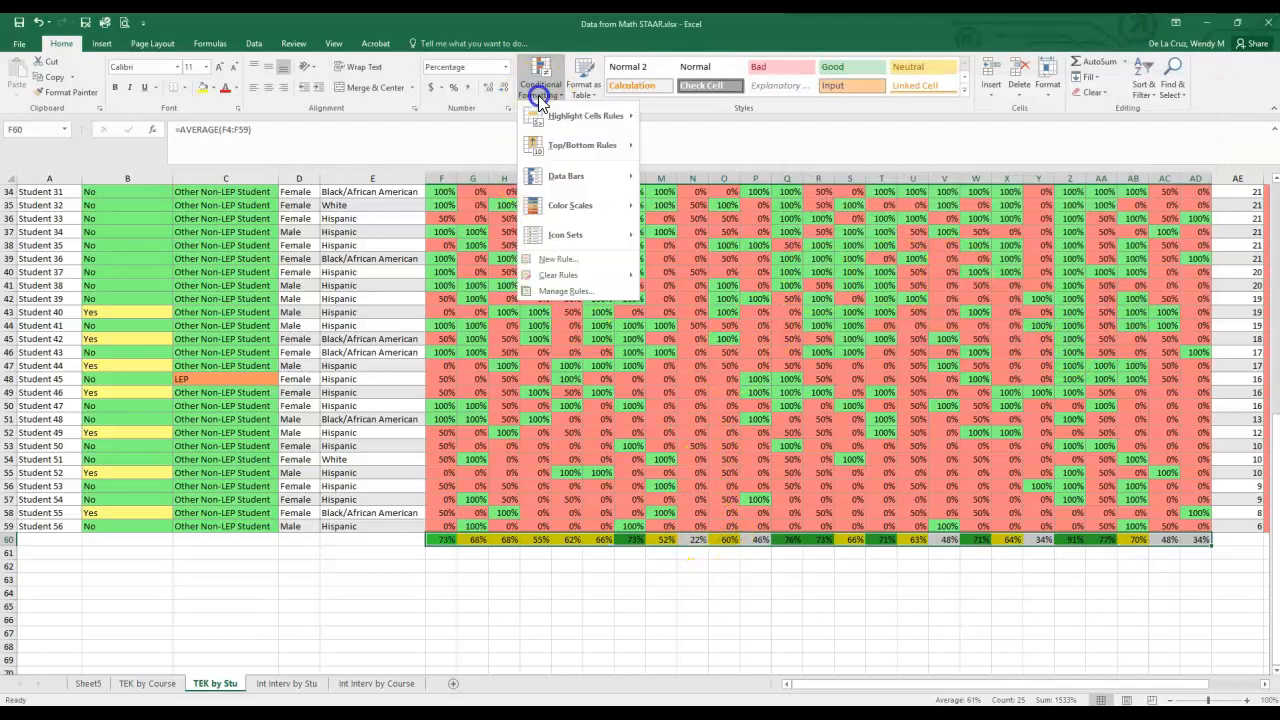
click(576, 262)
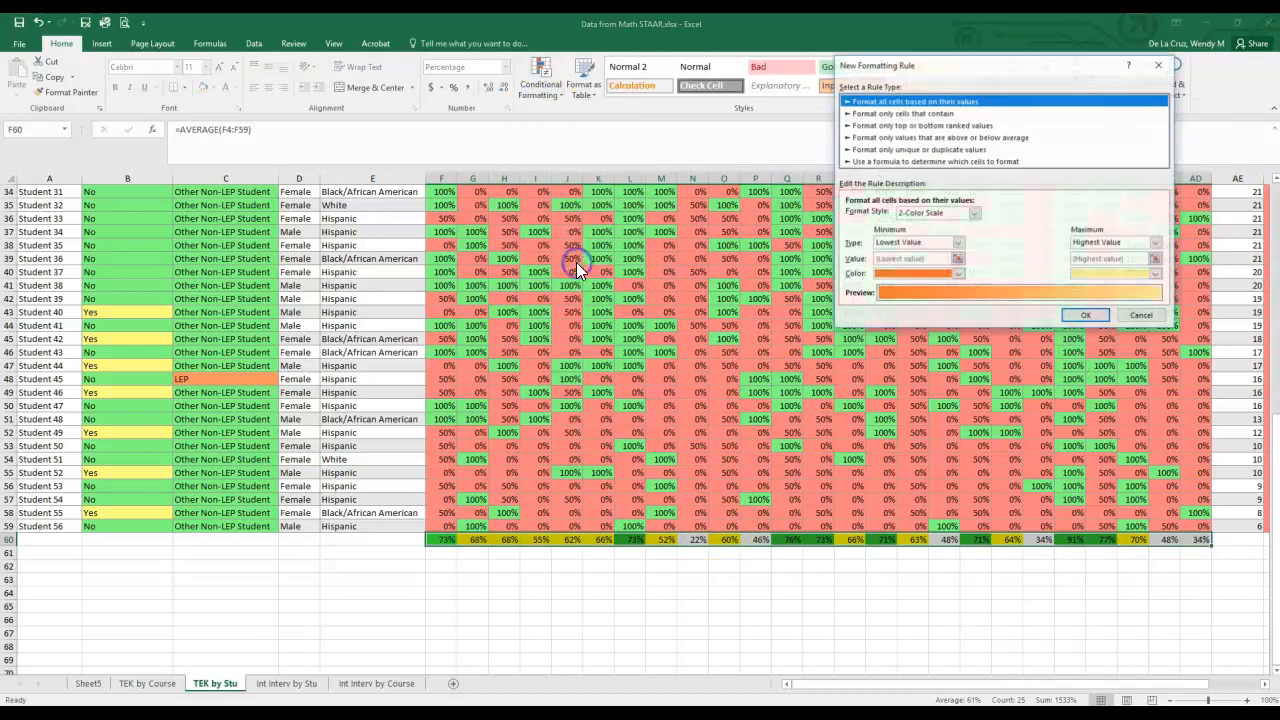
click(902, 115)
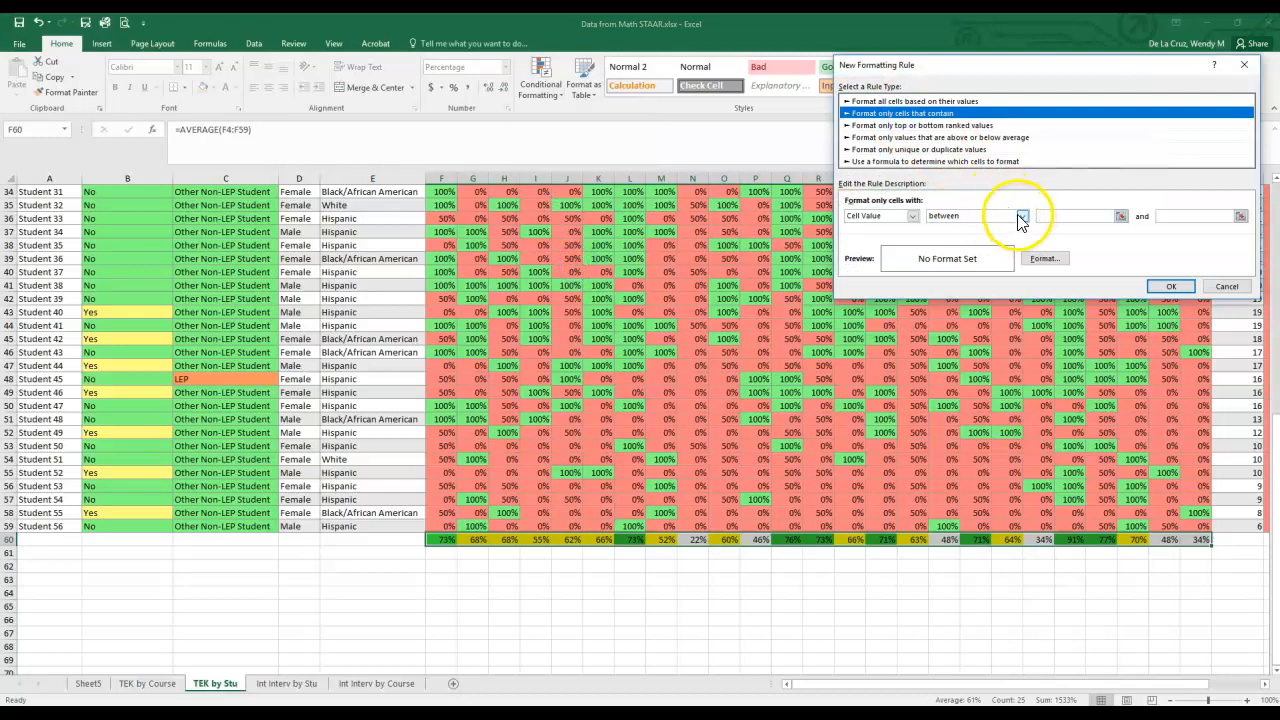
click(1021, 216)
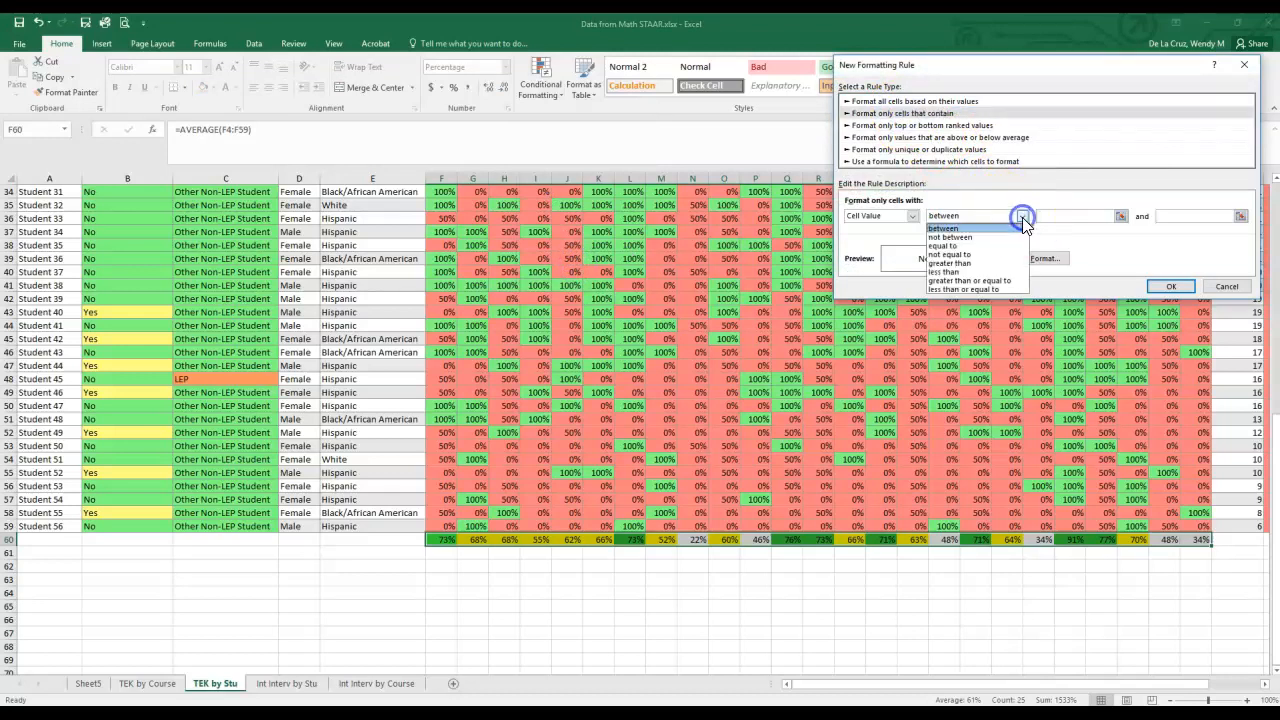
click(962, 272)
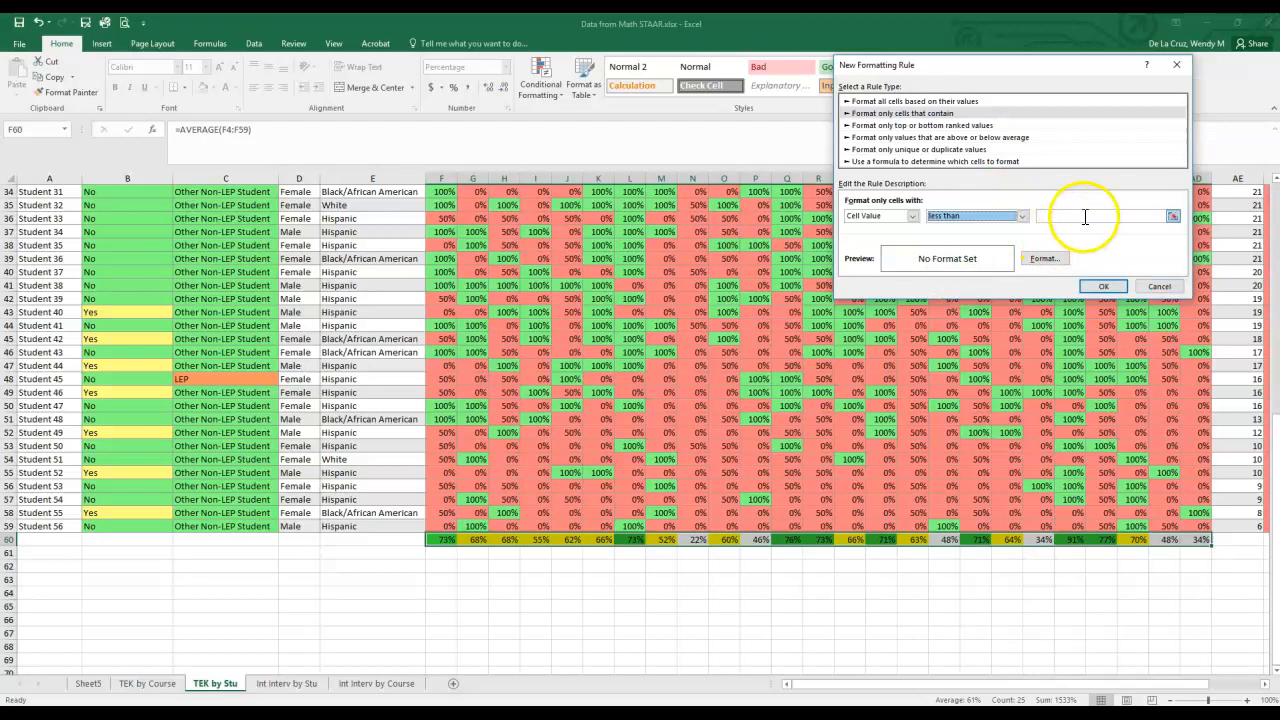
click(1086, 215)
text(.5)
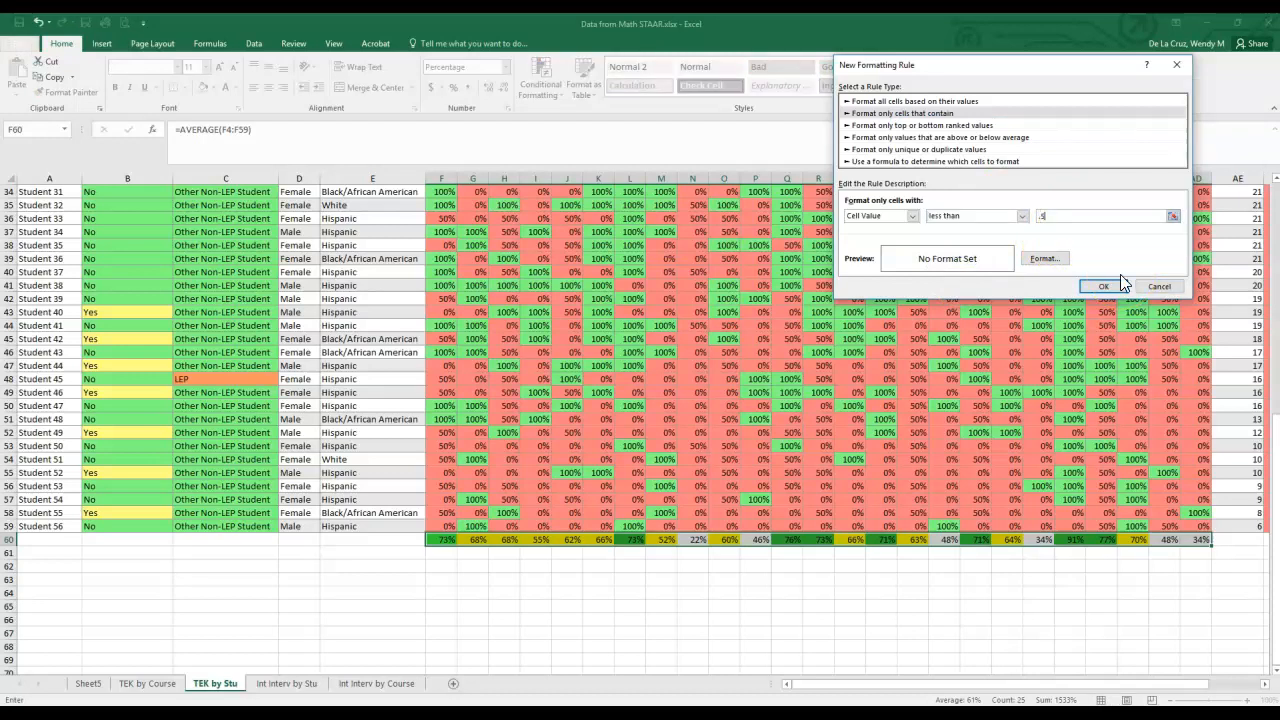
- Give the less-than rule a custom light red fill, apply it to the averages row and deselect the range
click(1043, 258)
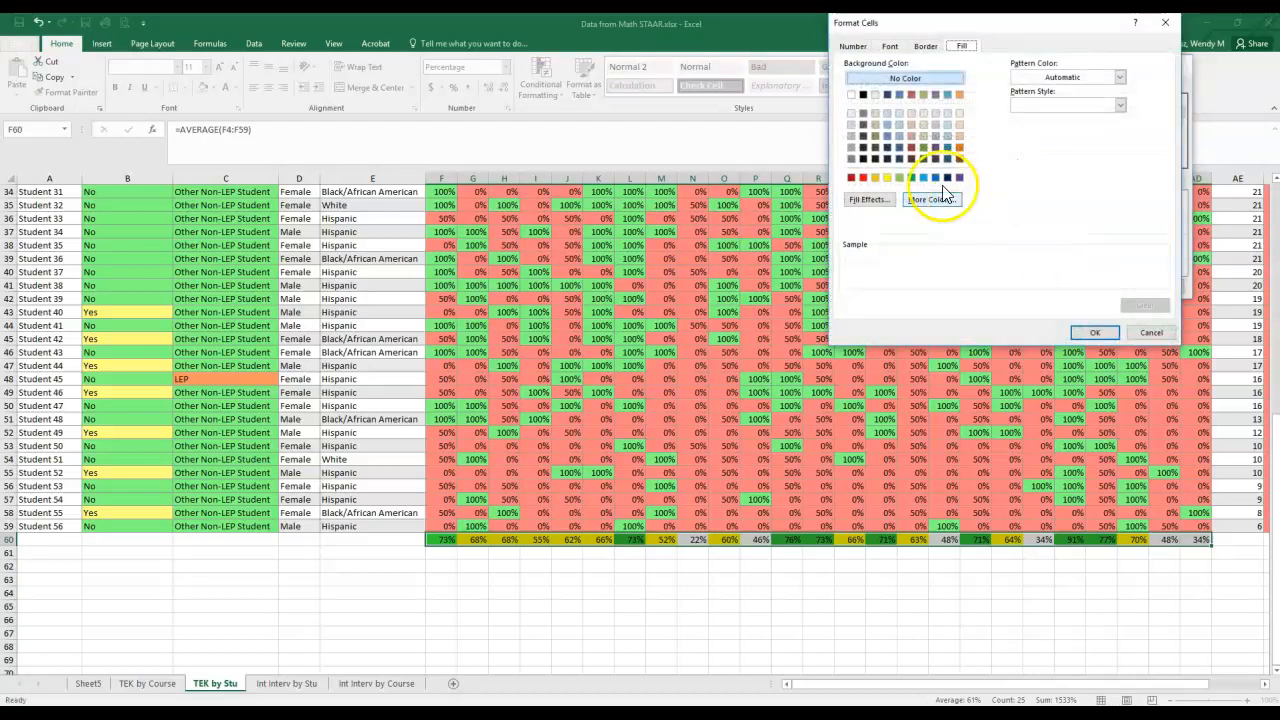
click(865, 178)
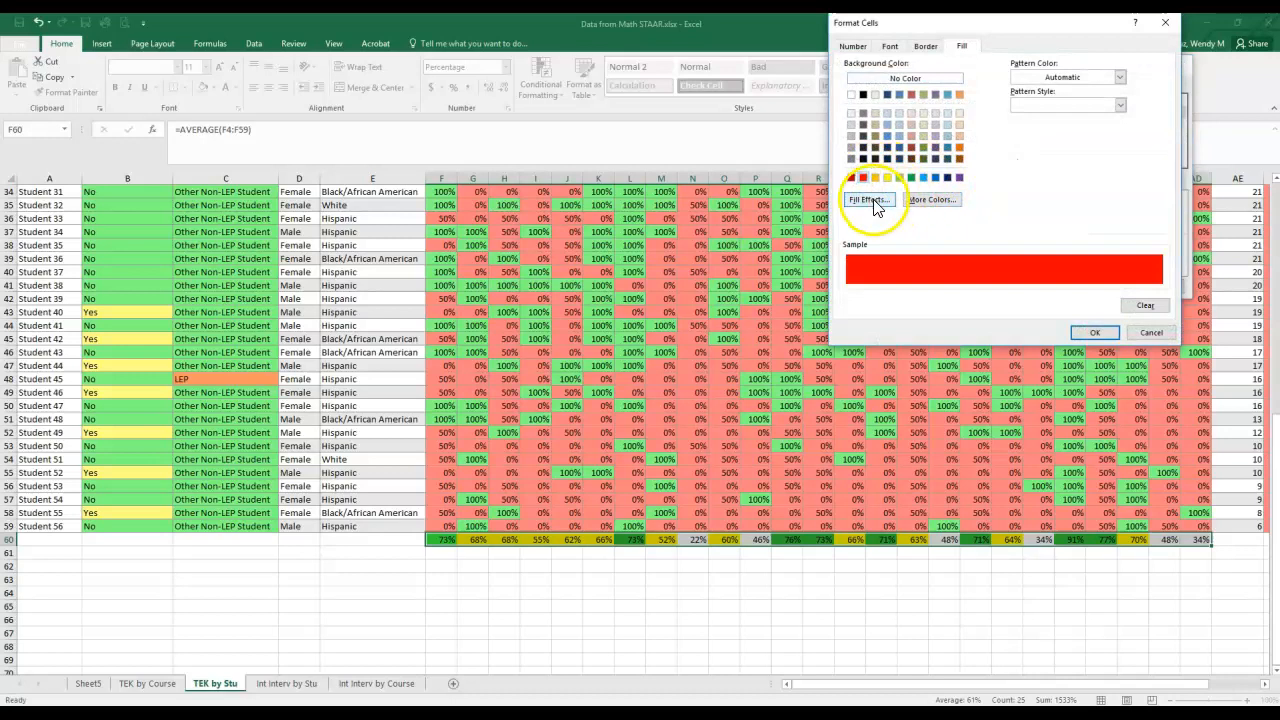
click(931, 200)
click(961, 82)
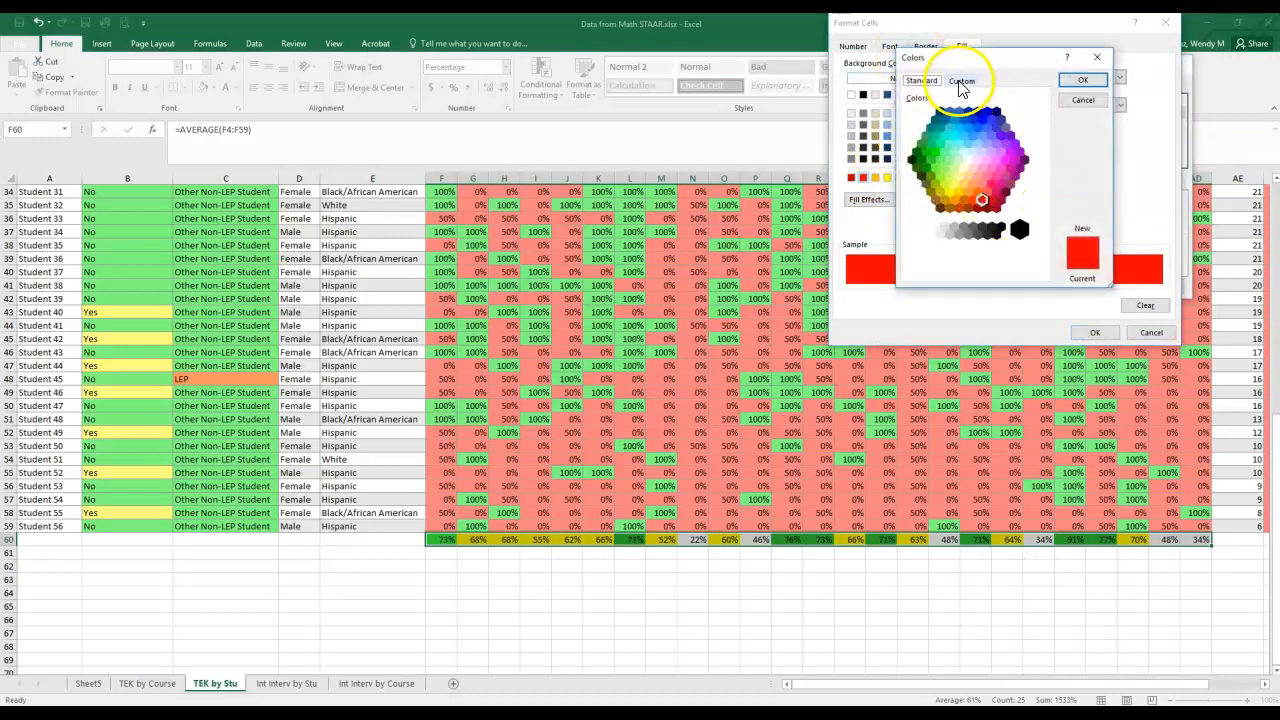
drag(1046, 157, 1040, 130)
click(1082, 80)
click(1095, 333)
click(1104, 287)
click(752, 580)
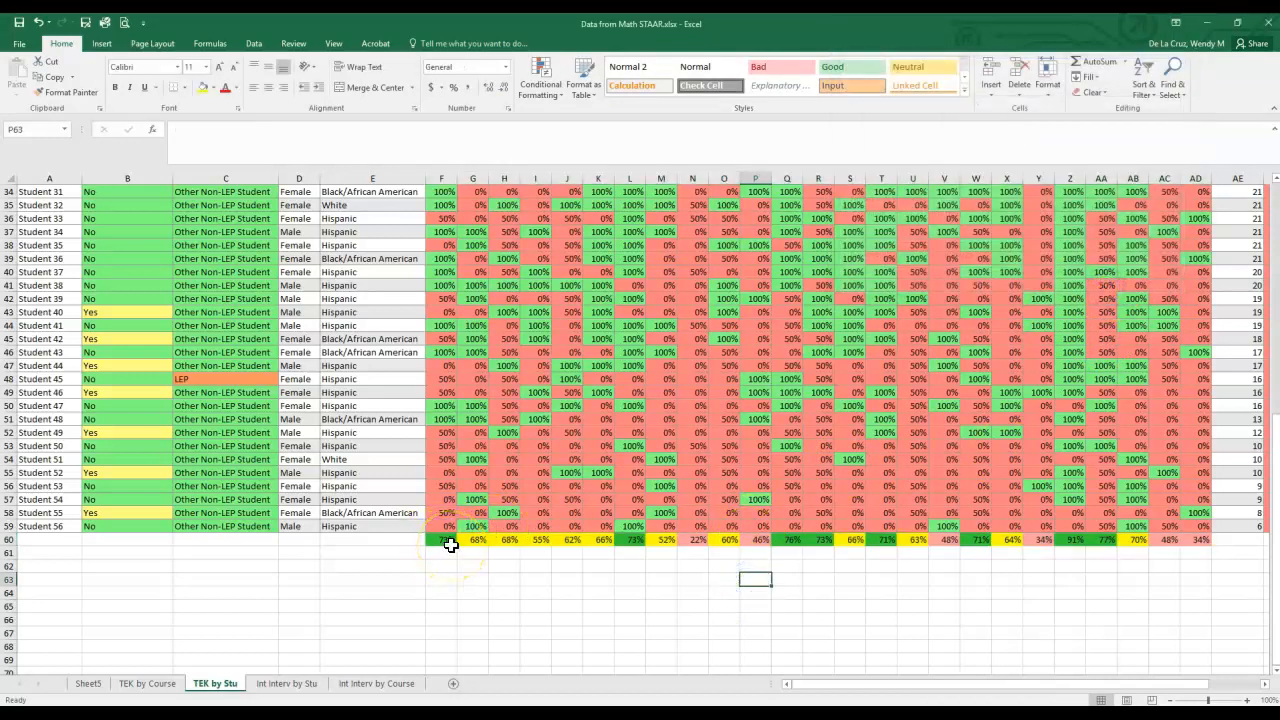
- Review the color-coded averages in F60:AD60 and switch to the Int Interv by Stu worksheet
drag(451, 544, 1200, 537)
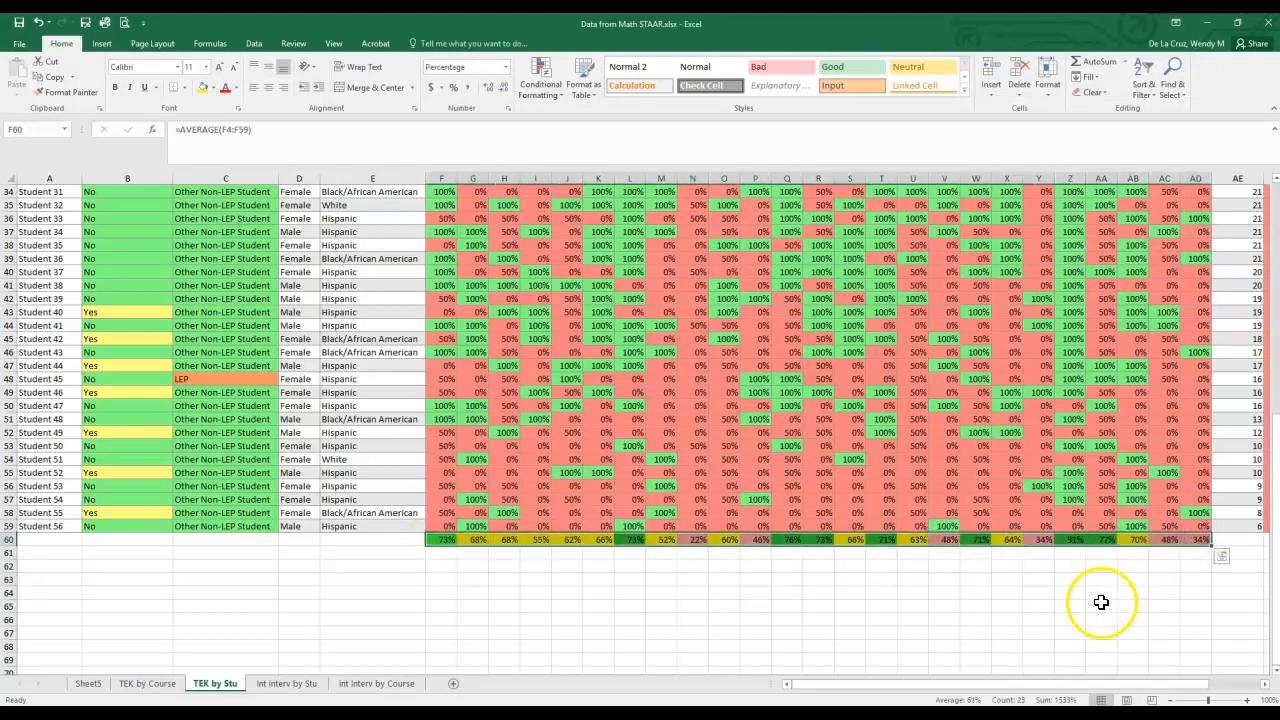
click(472, 578)
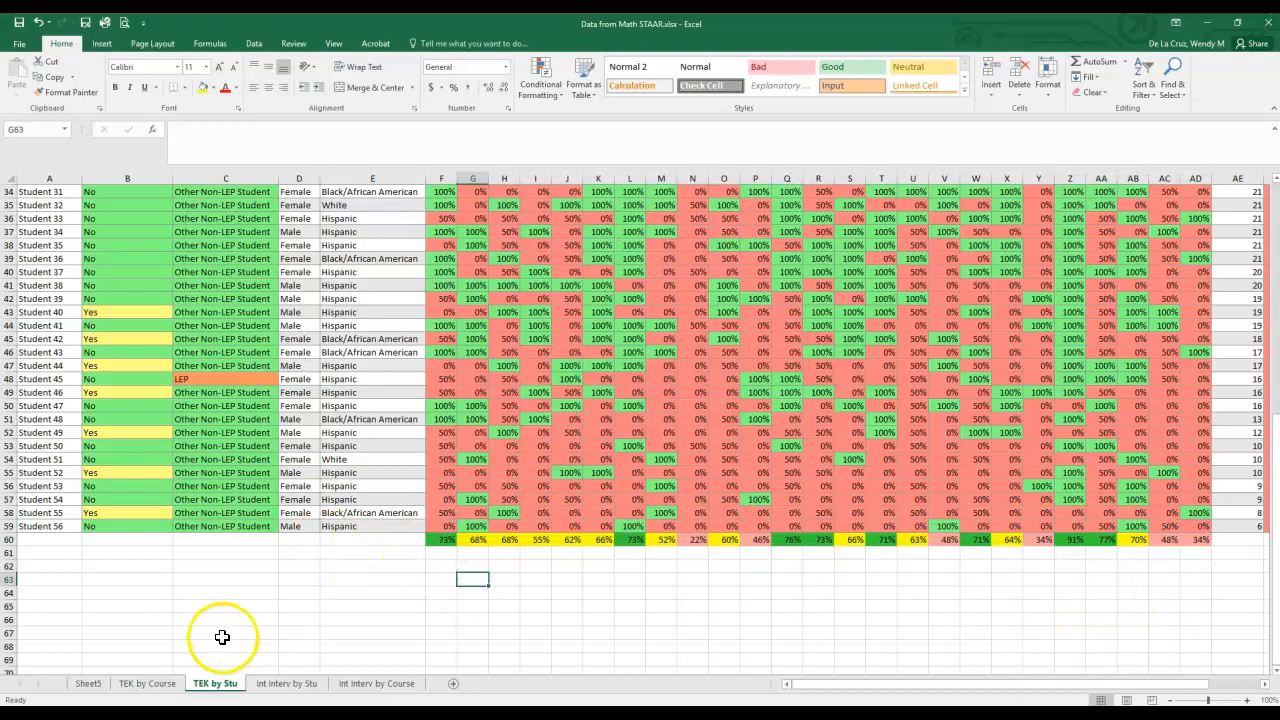
key(ctrl+Page_Down)
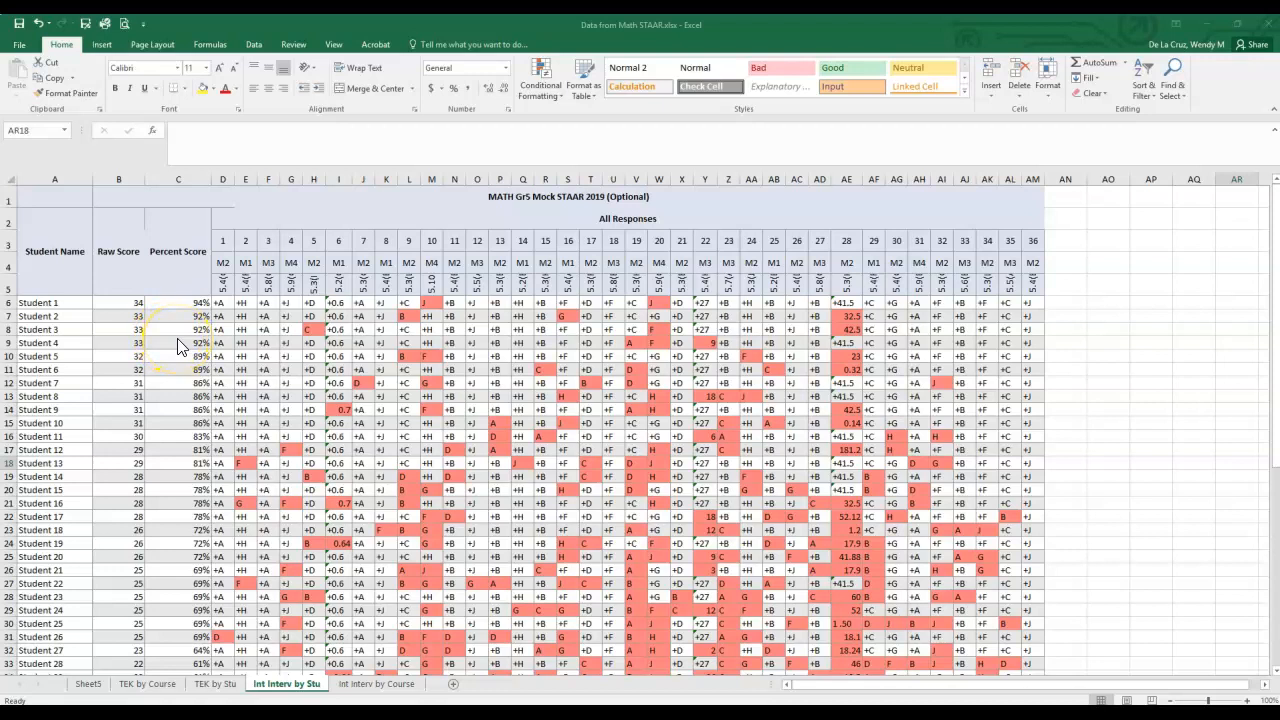
- Select the student rows A6:AM61 and open a custom sort with the data headers option turned off
click(87, 244)
drag(547, 292, 32, 197)
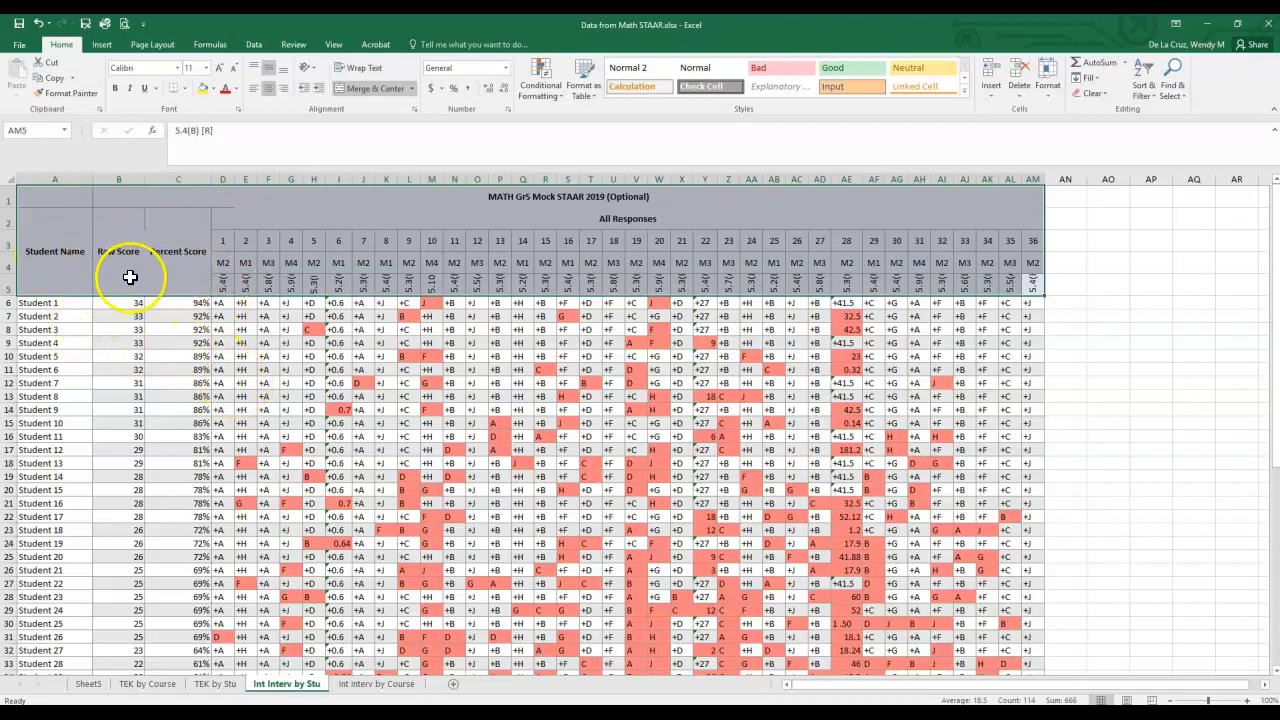
click(48, 304)
drag(41, 302, 1035, 648)
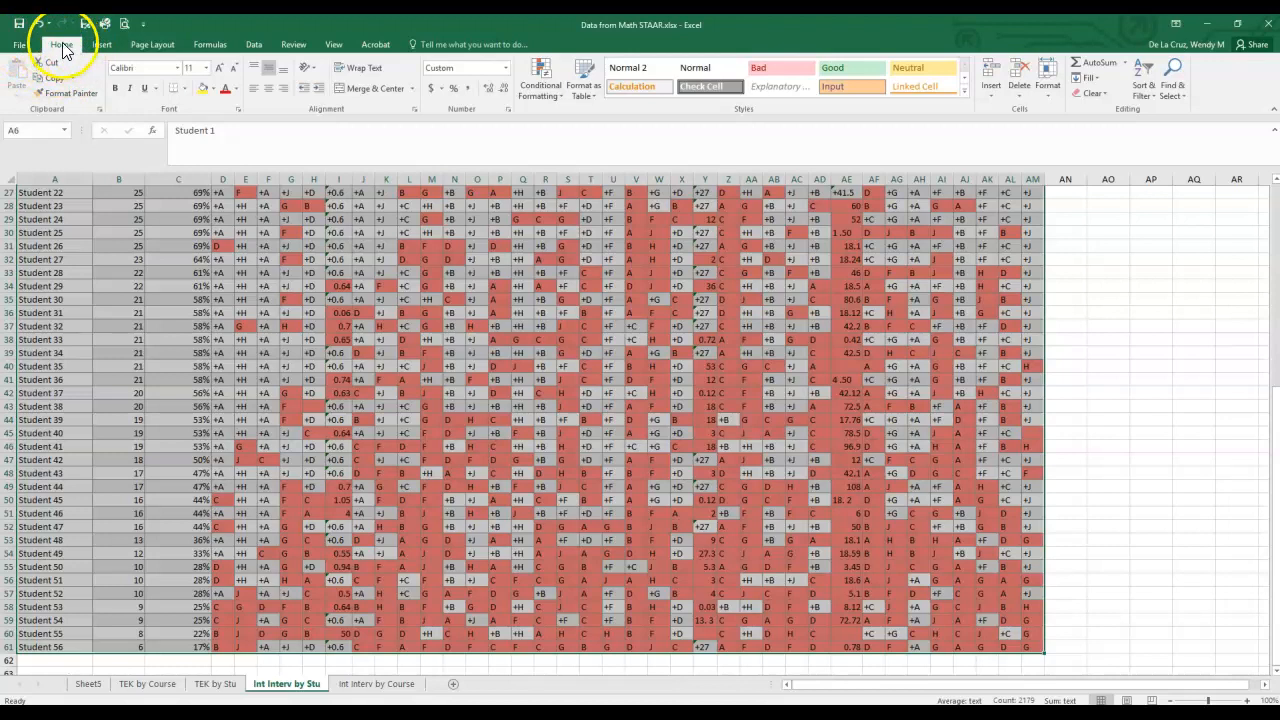
click(1144, 91)
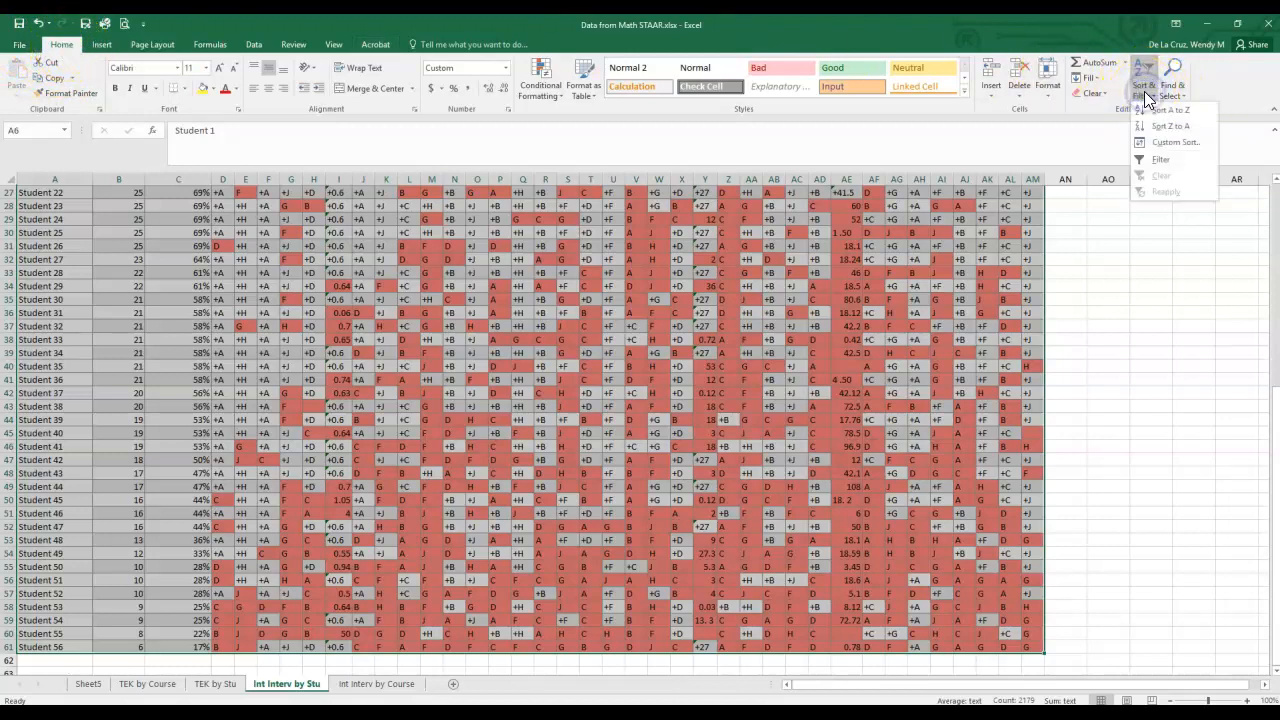
click(1171, 146)
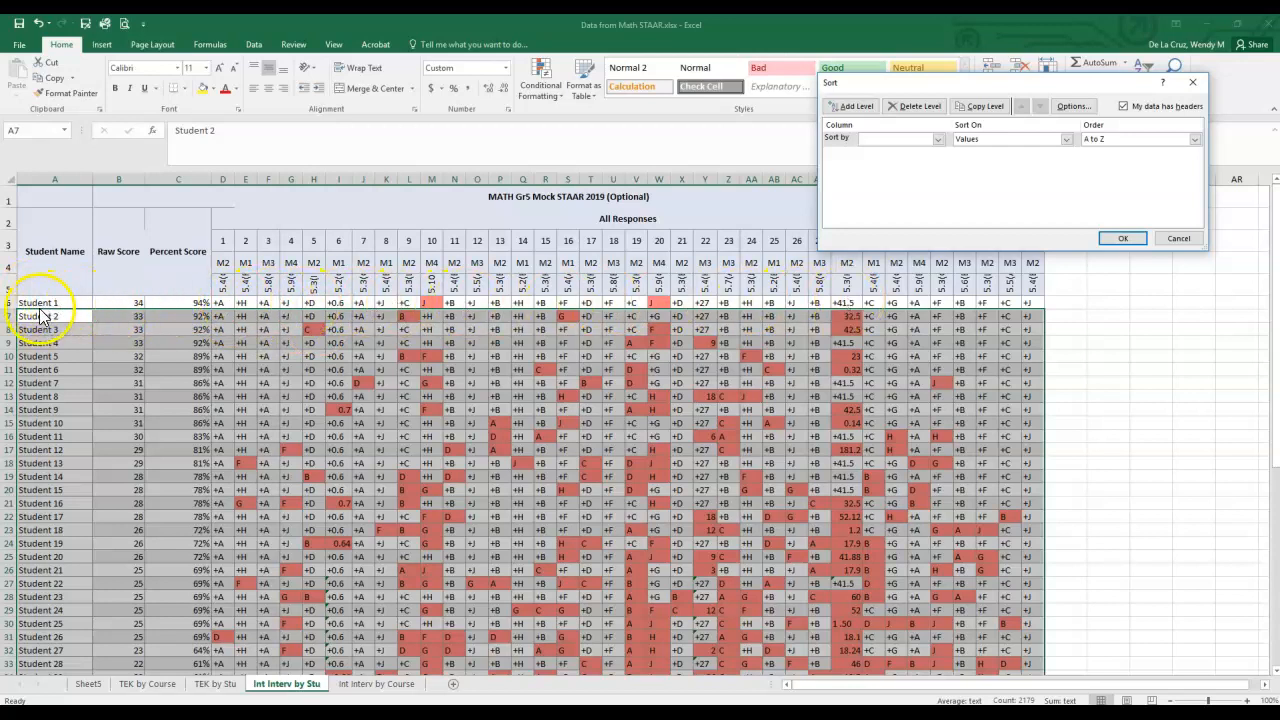
click(1125, 107)
click(1124, 106)
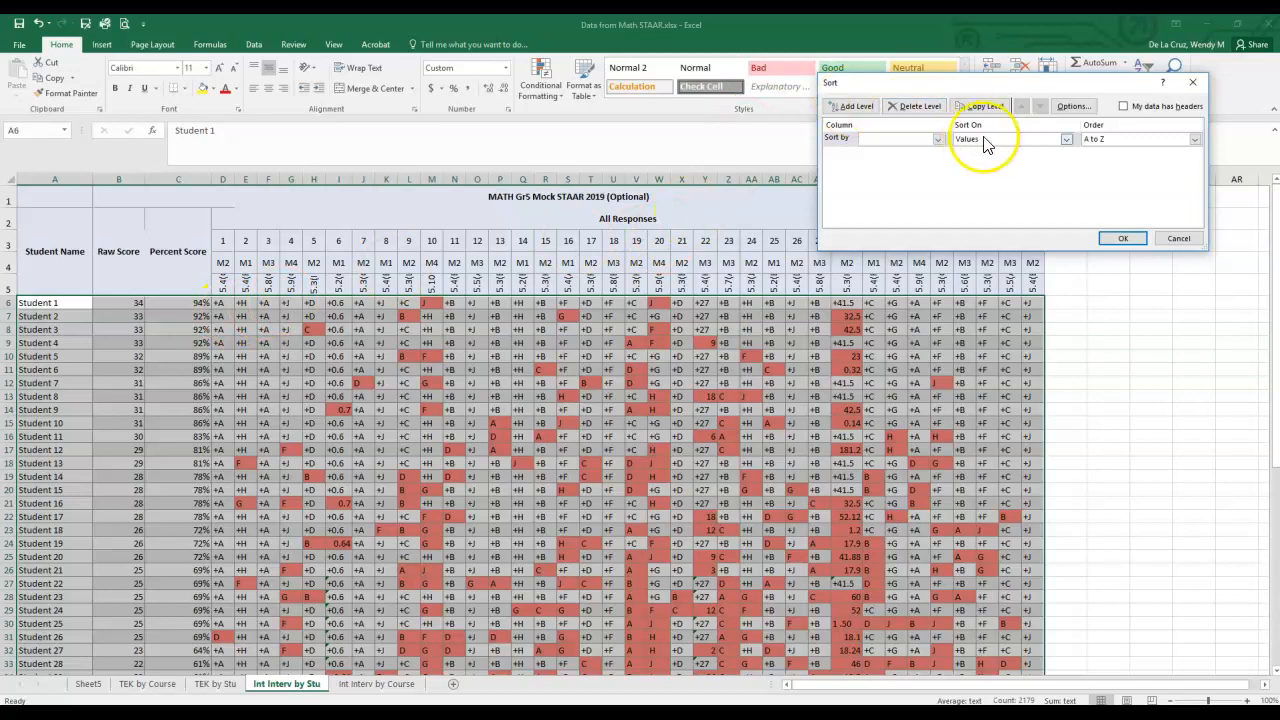
- Sort the student rows by Column C values from smallest to largest and deselect the range
click(939, 140)
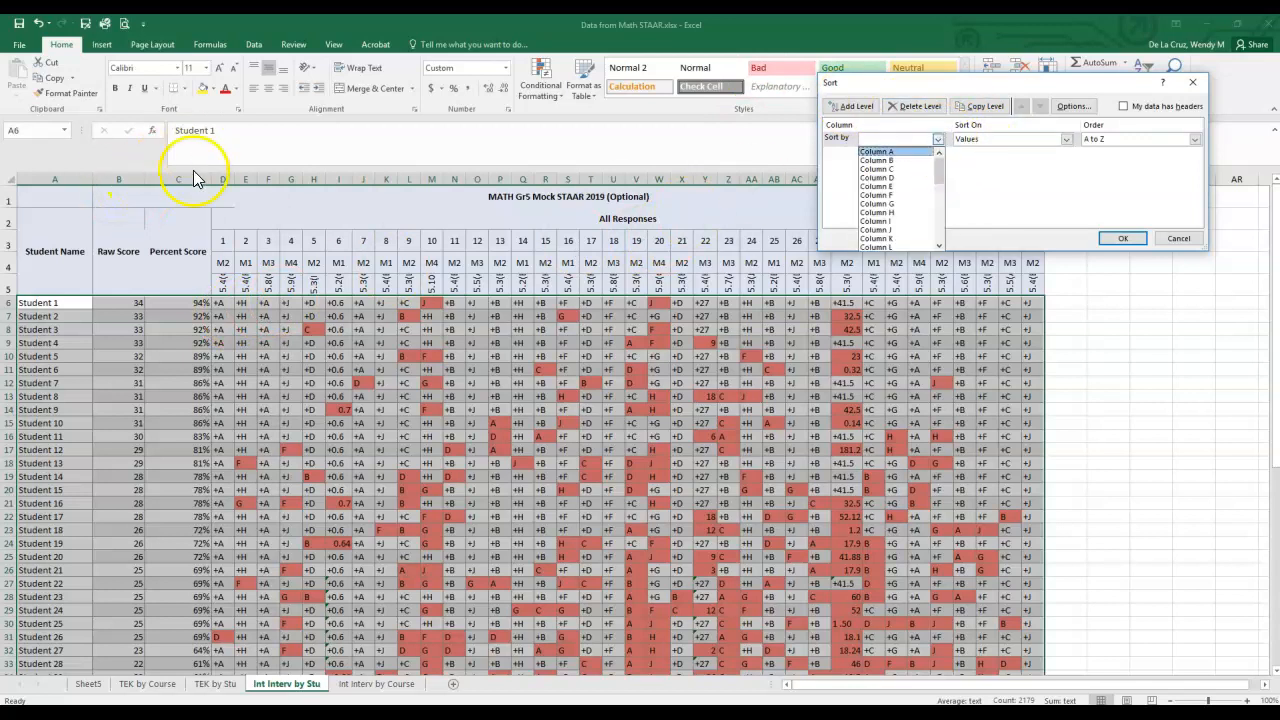
click(877, 169)
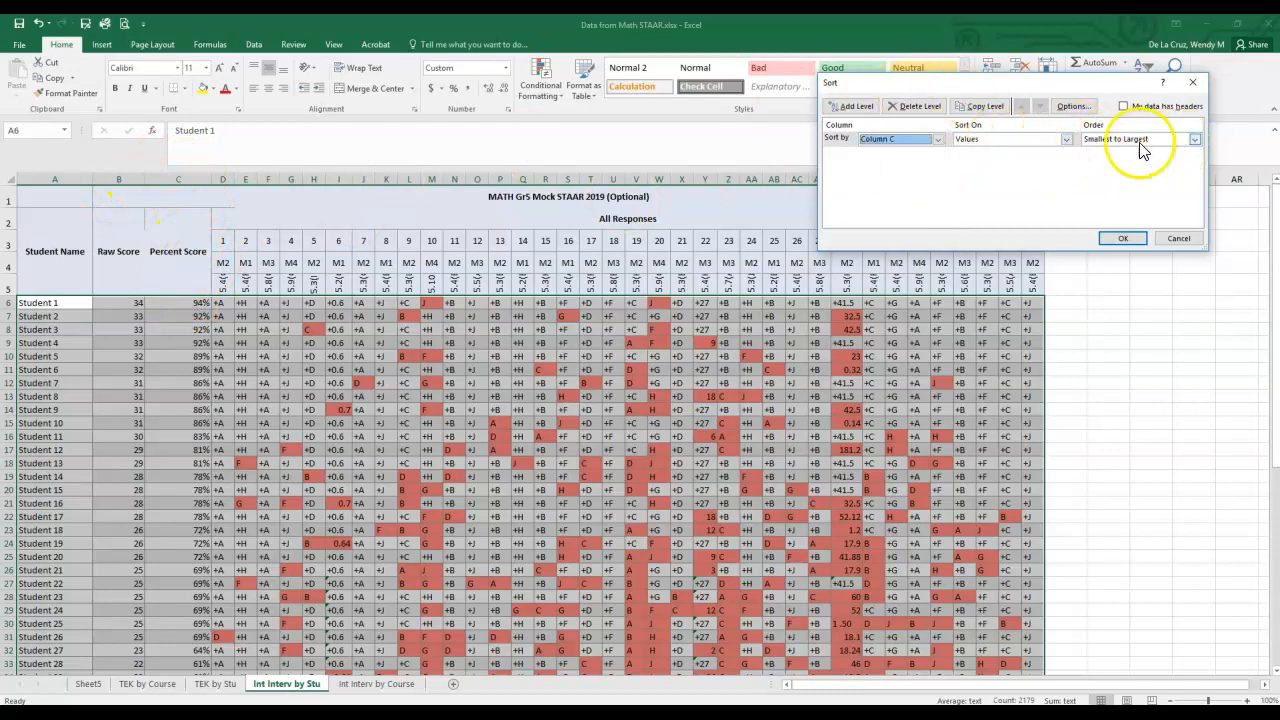
click(1195, 140)
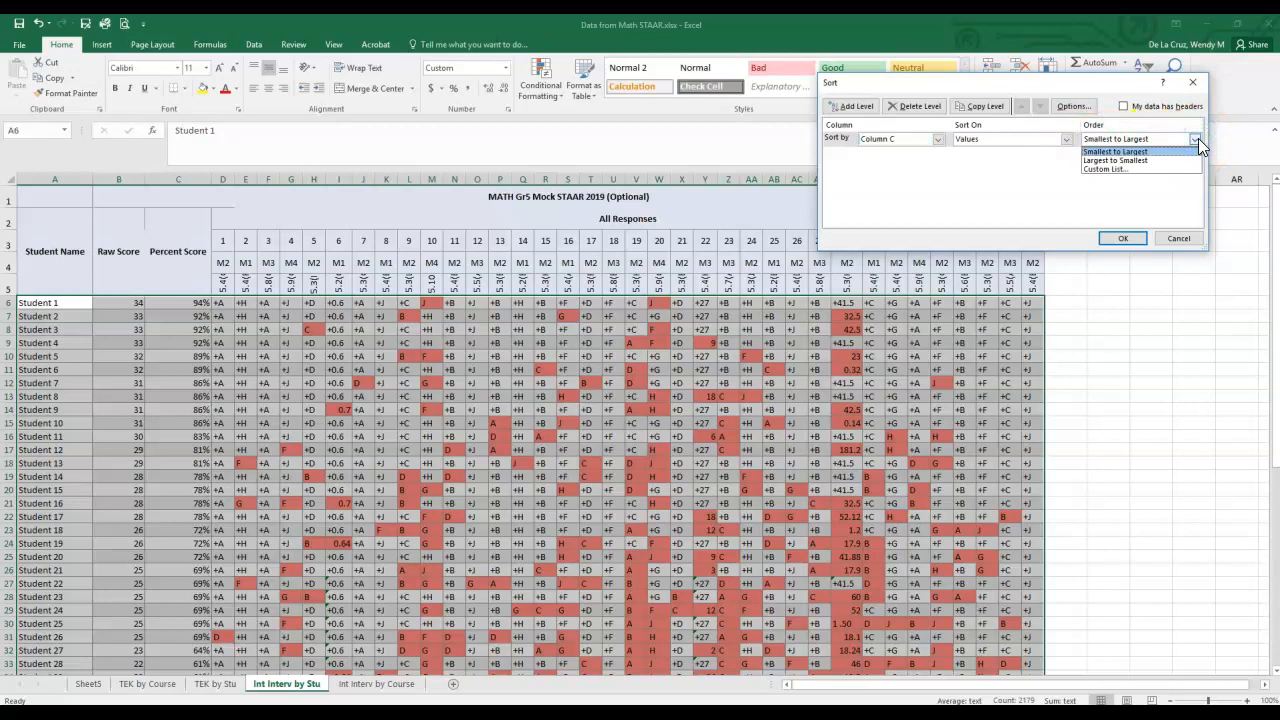
click(1113, 160)
click(1112, 153)
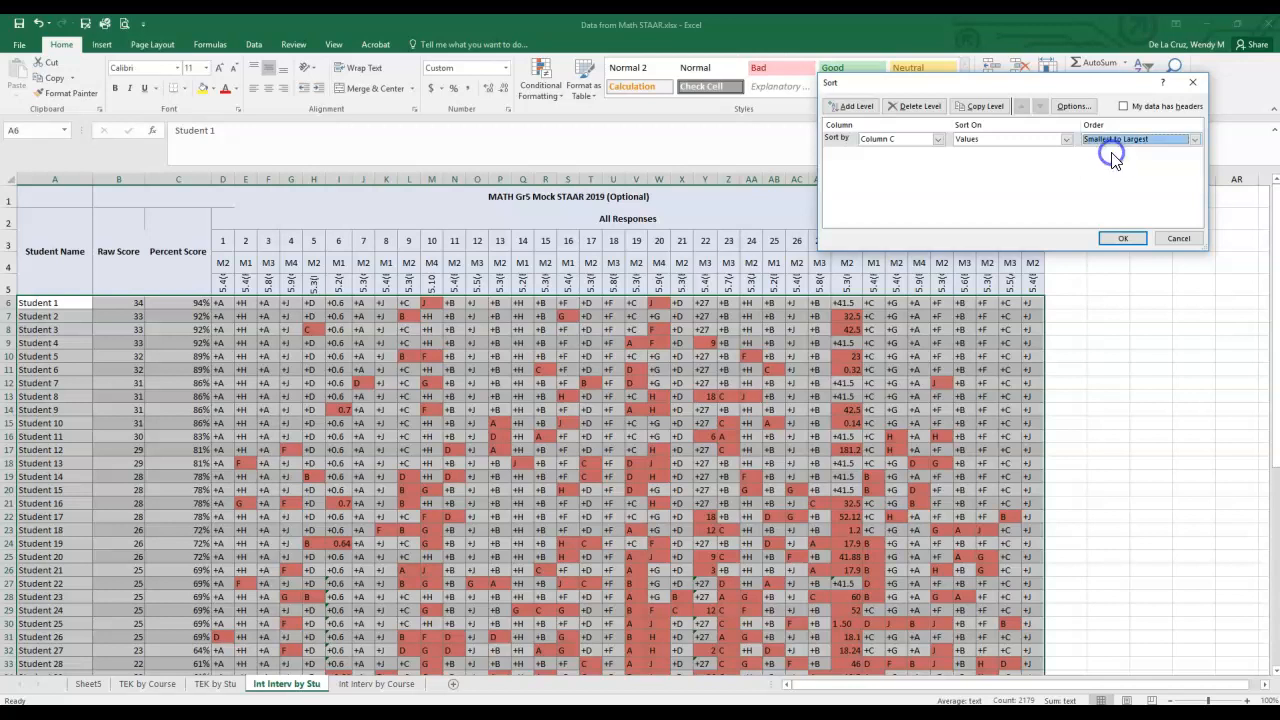
click(1119, 238)
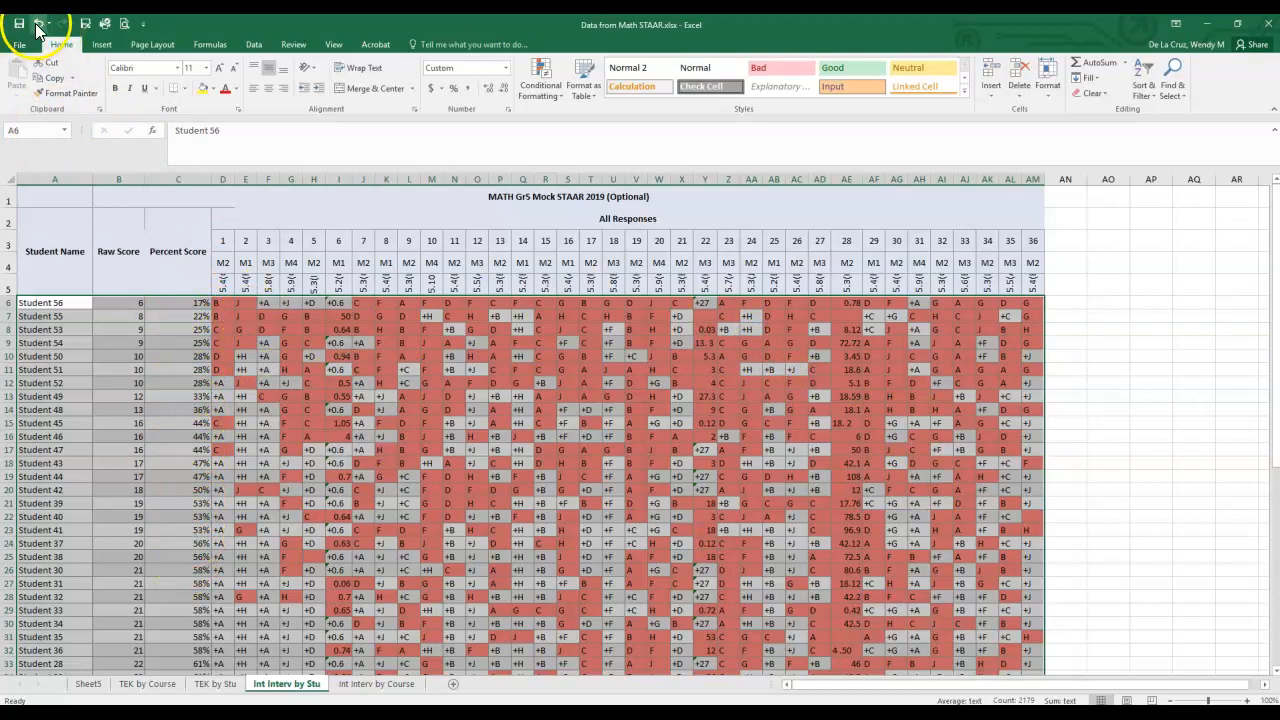
click(186, 306)
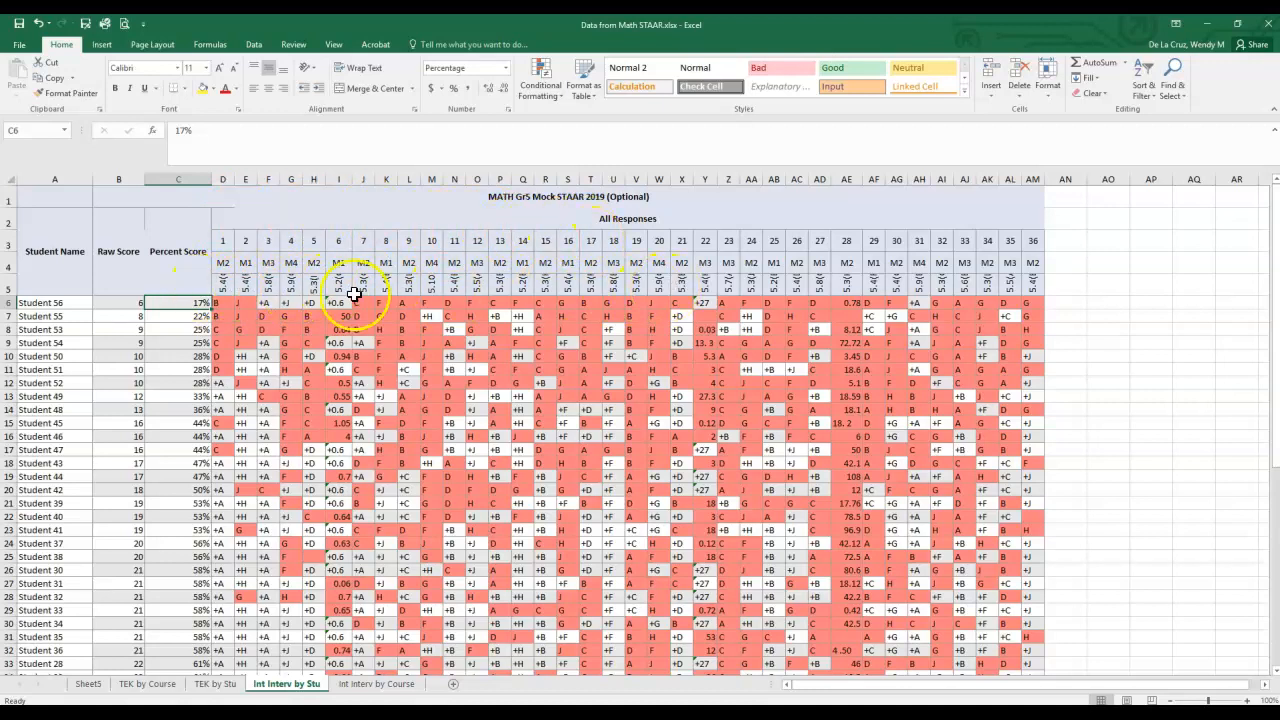
- Fit the height of row 5 to show the full standard codes, and look over the lowest-scoring students
double_click(8, 295)
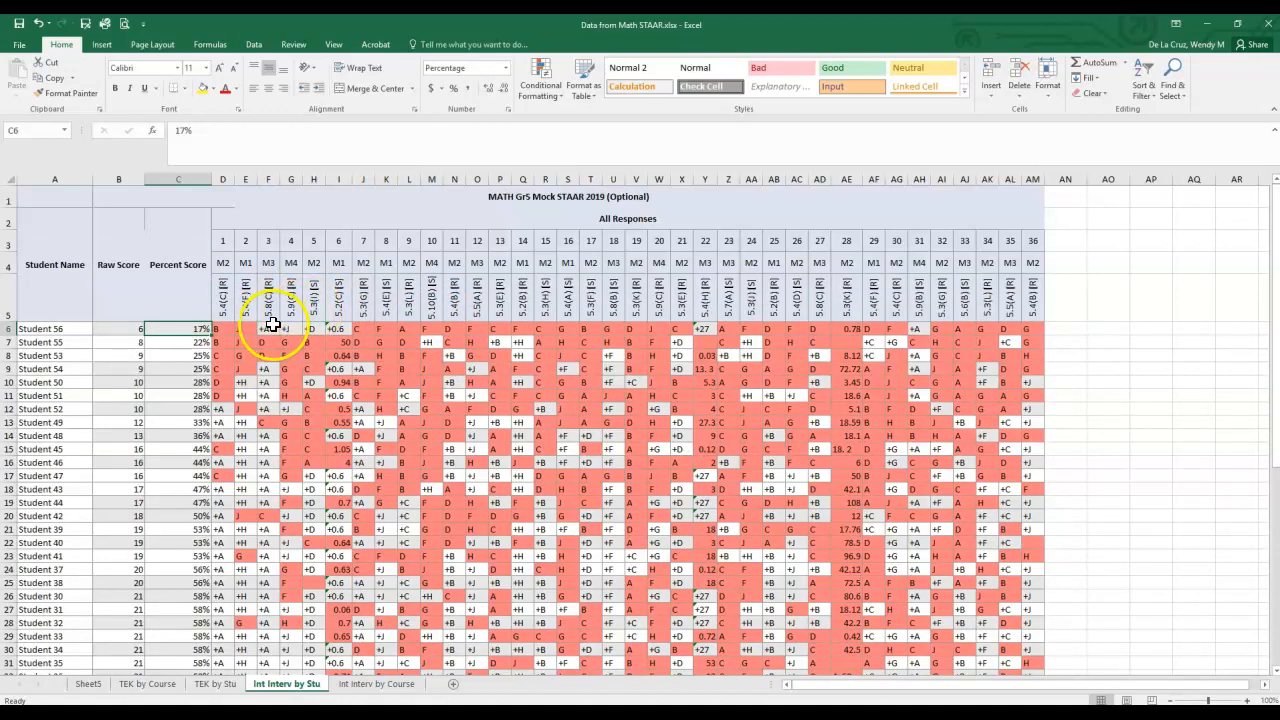
drag(166, 326, 30, 460)
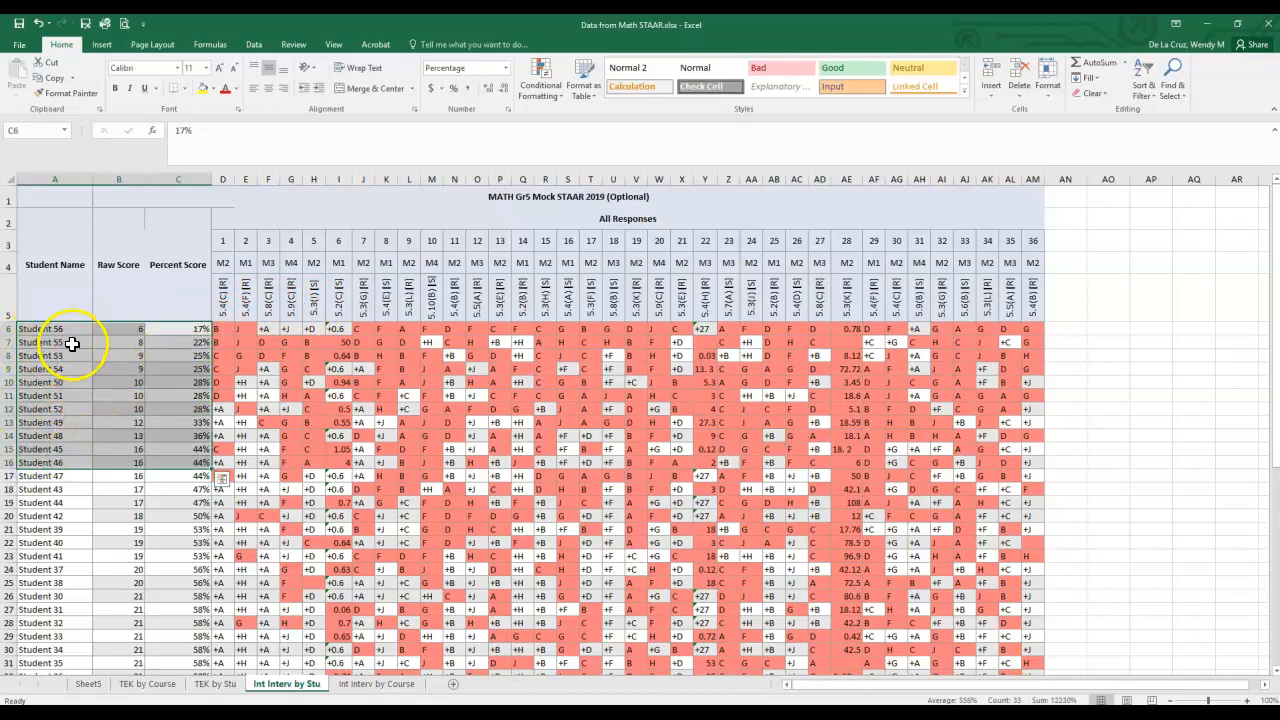
click(290, 341)
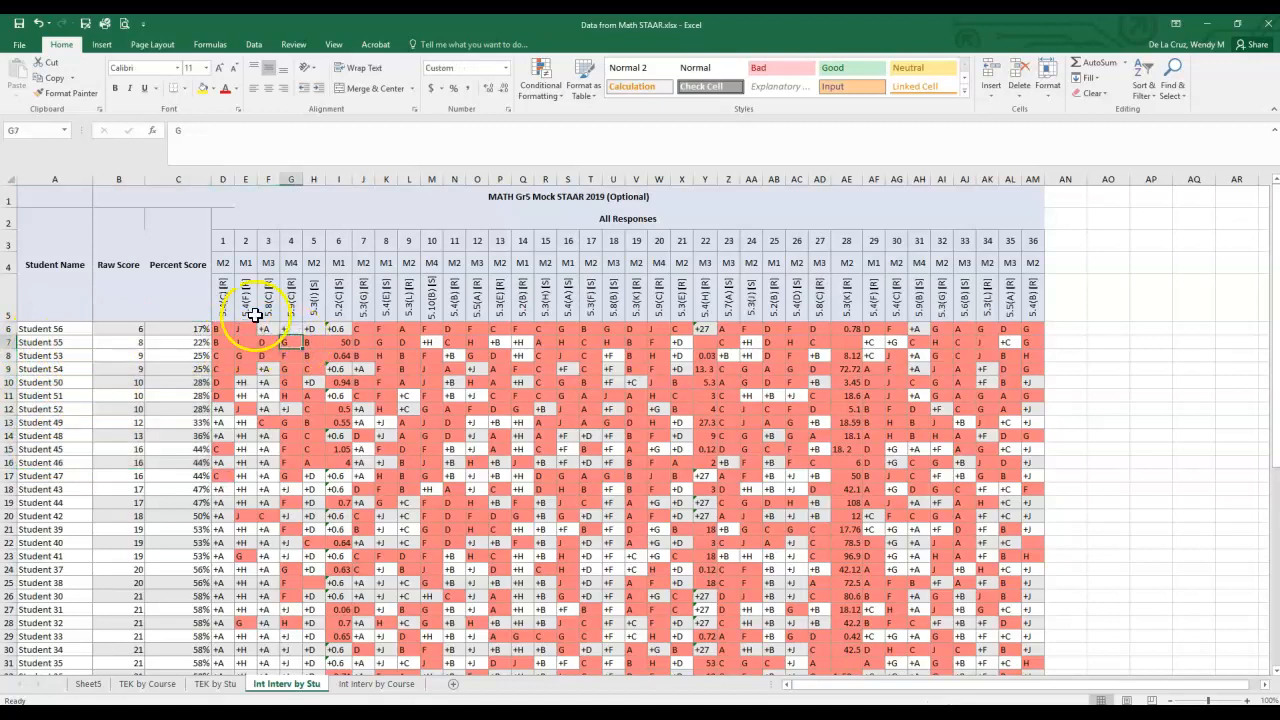
- Select the item headings and responses in D3:AM61 and open a custom sort with the data headers option off
click(222, 241)
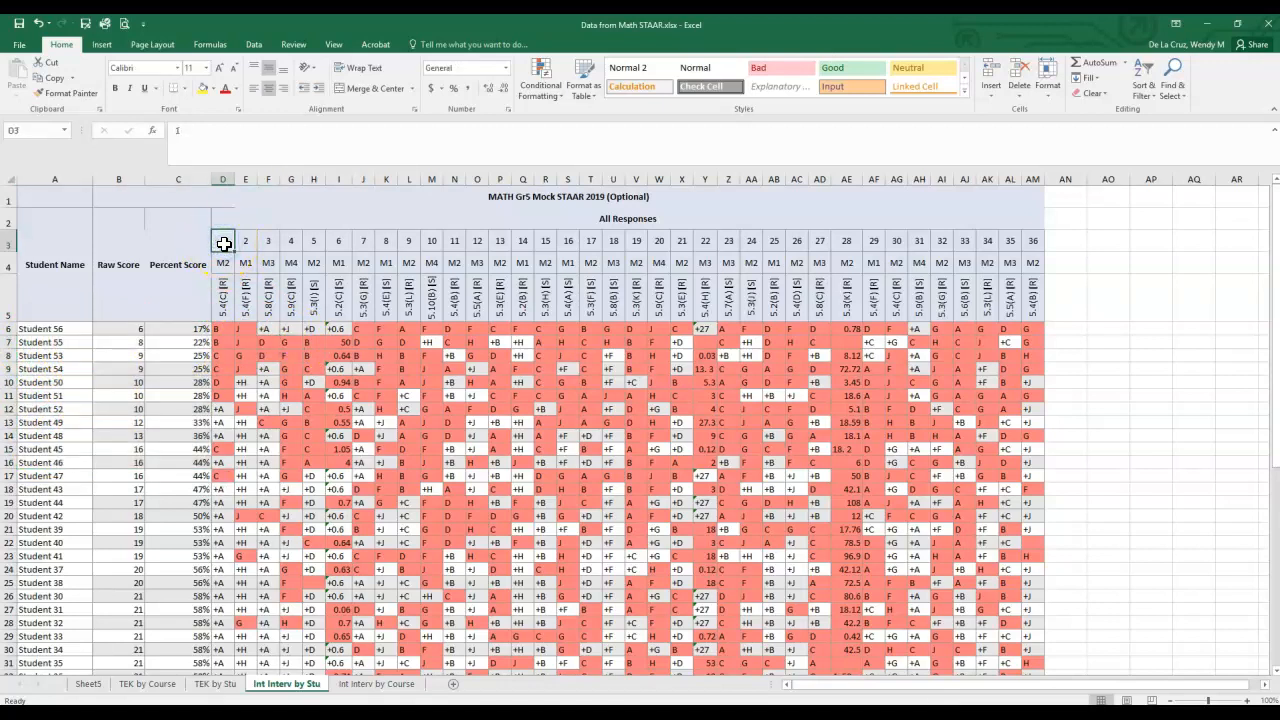
drag(221, 254, 1034, 643)
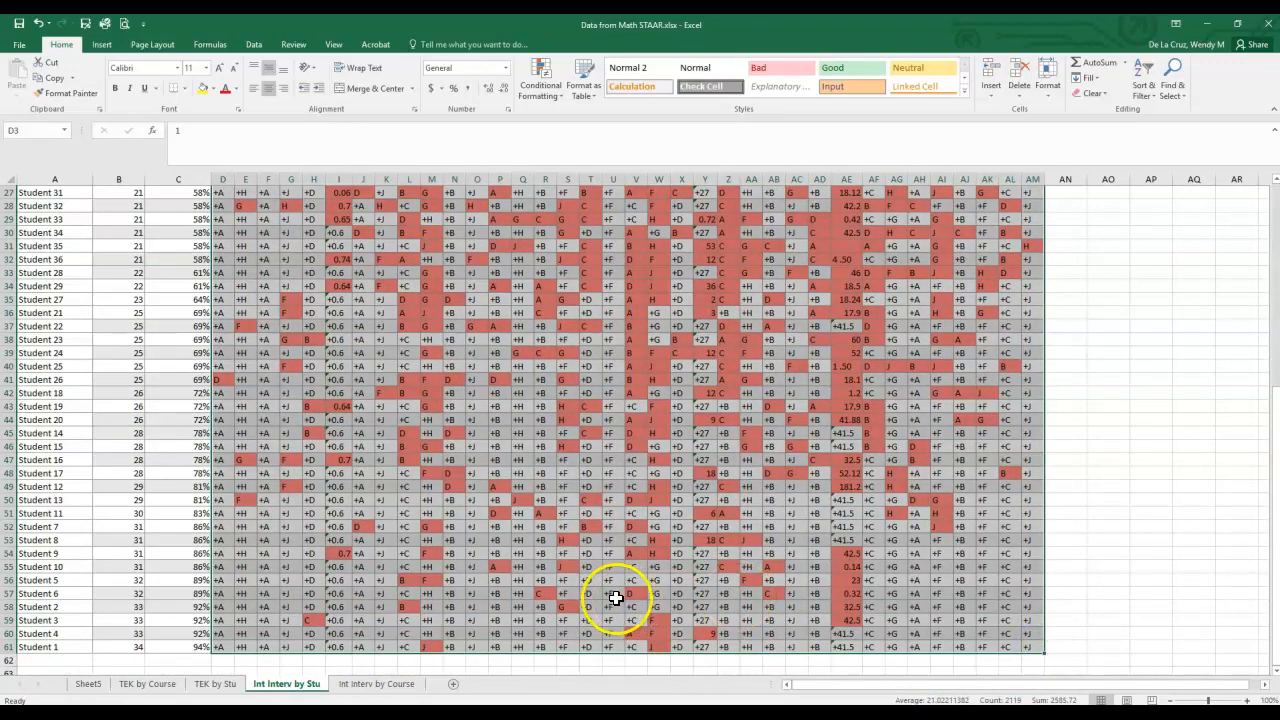
scroll(610, 594, up, 9)
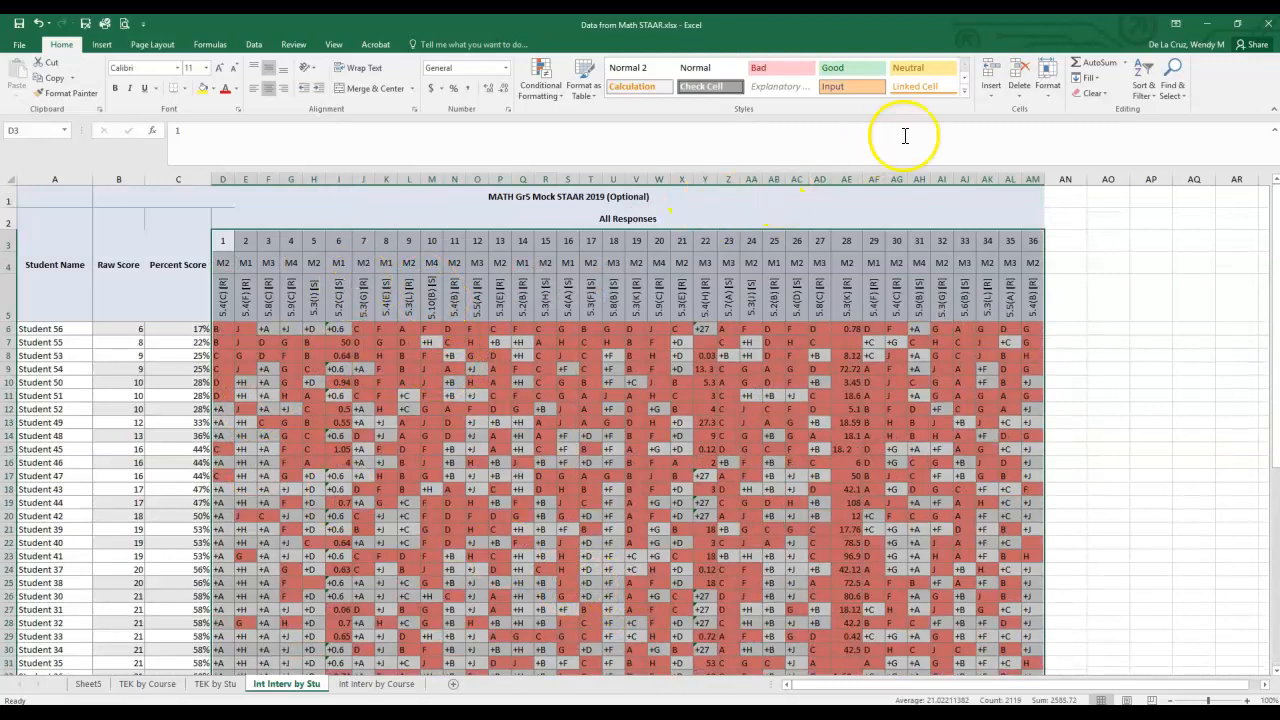
click(1148, 90)
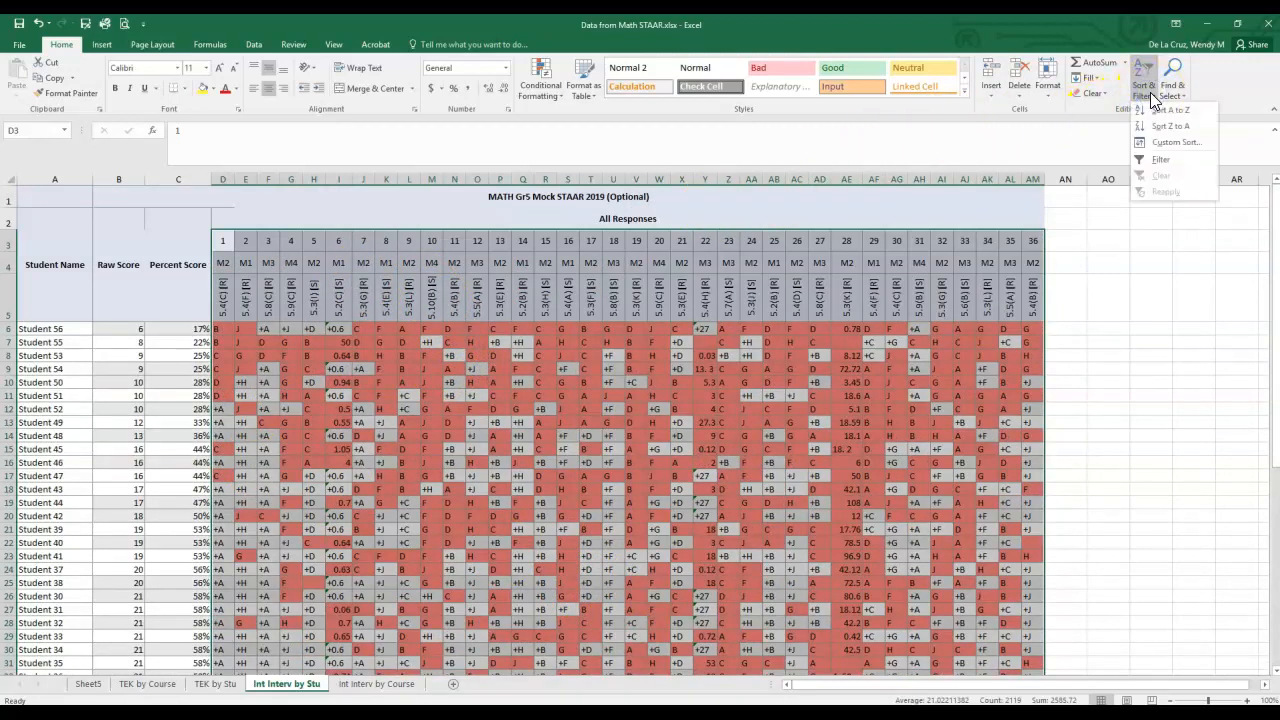
click(1168, 143)
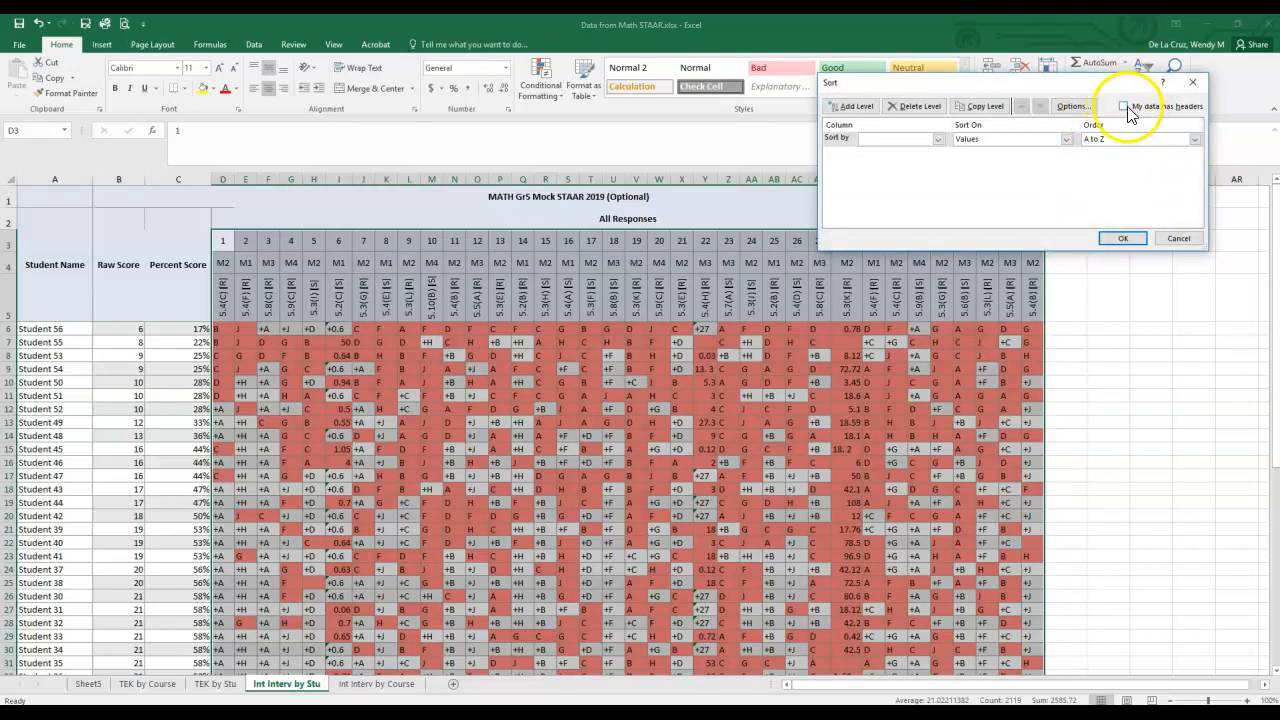
click(1124, 107)
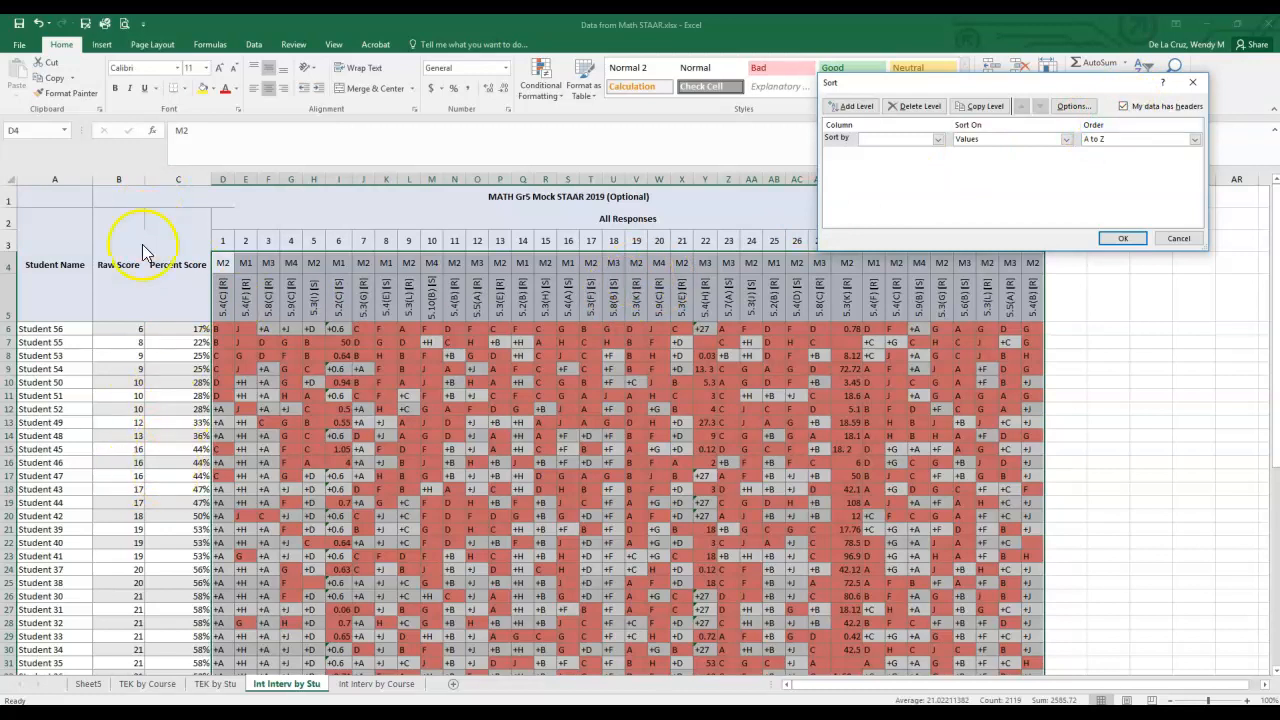
click(1124, 107)
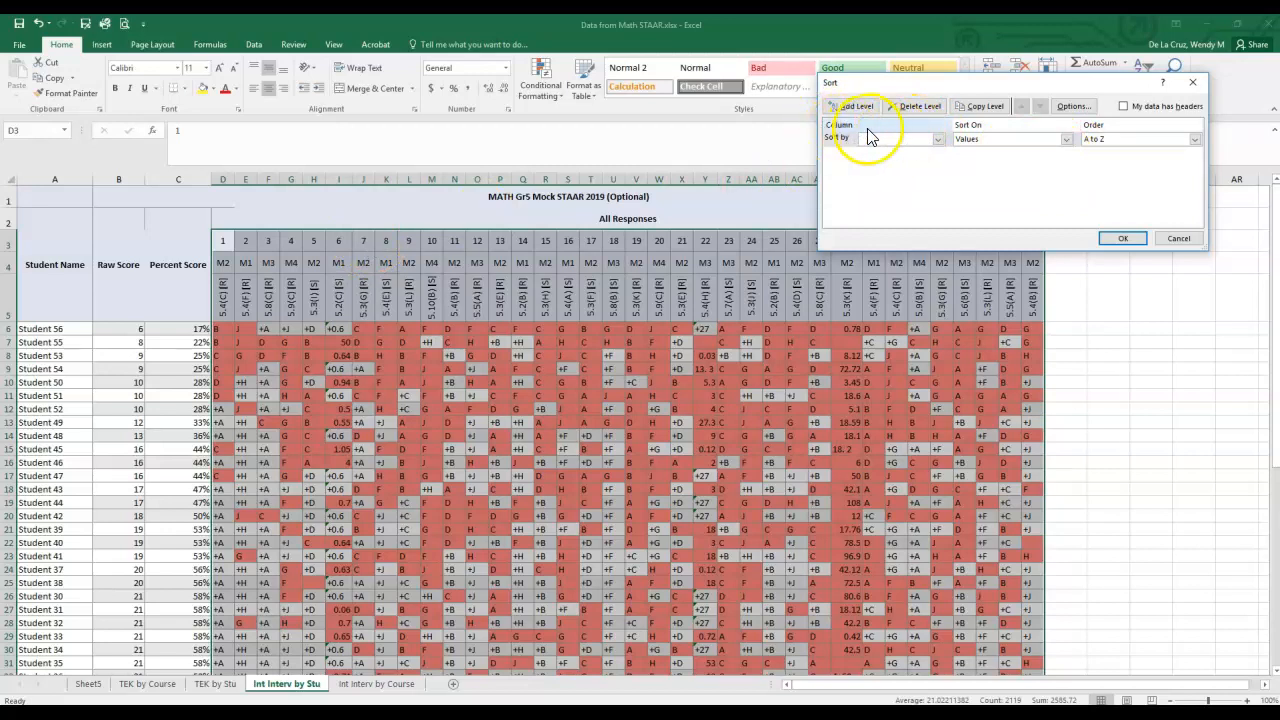
- Set the sort orientation to left to right and sort the item columns by Row 5 values from A to Z
click(1075, 107)
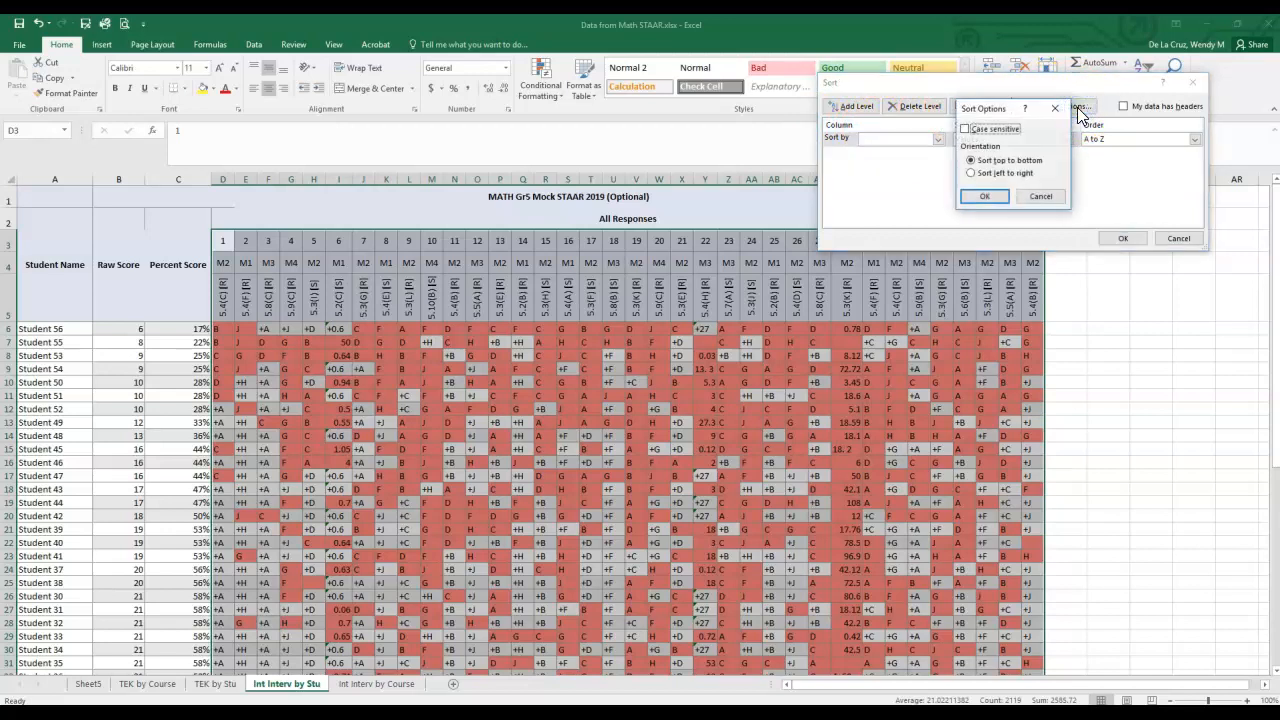
click(972, 172)
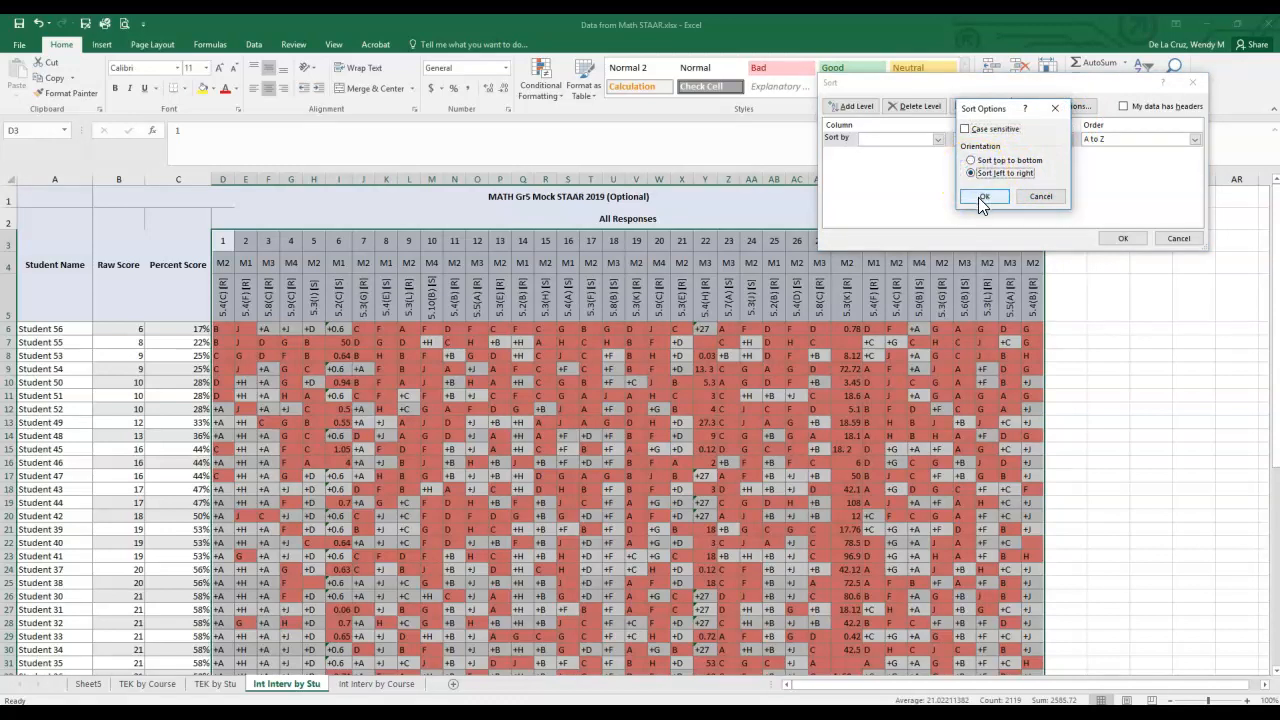
click(980, 197)
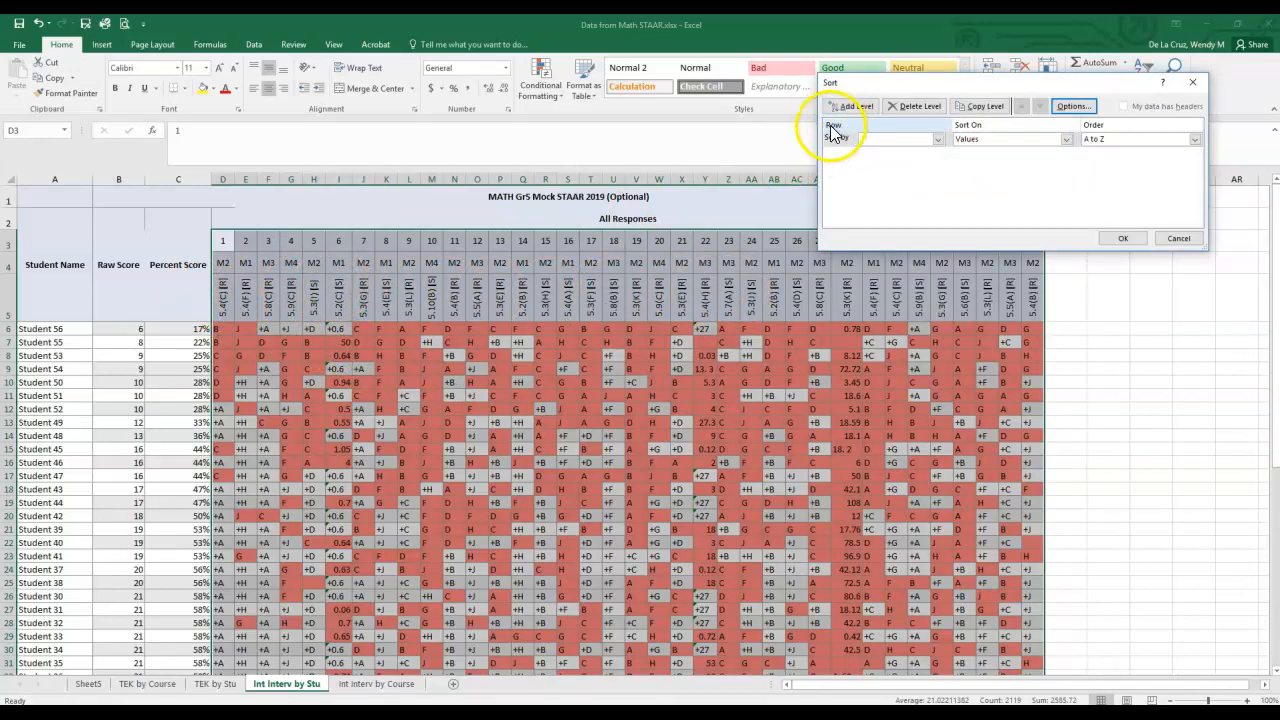
click(939, 140)
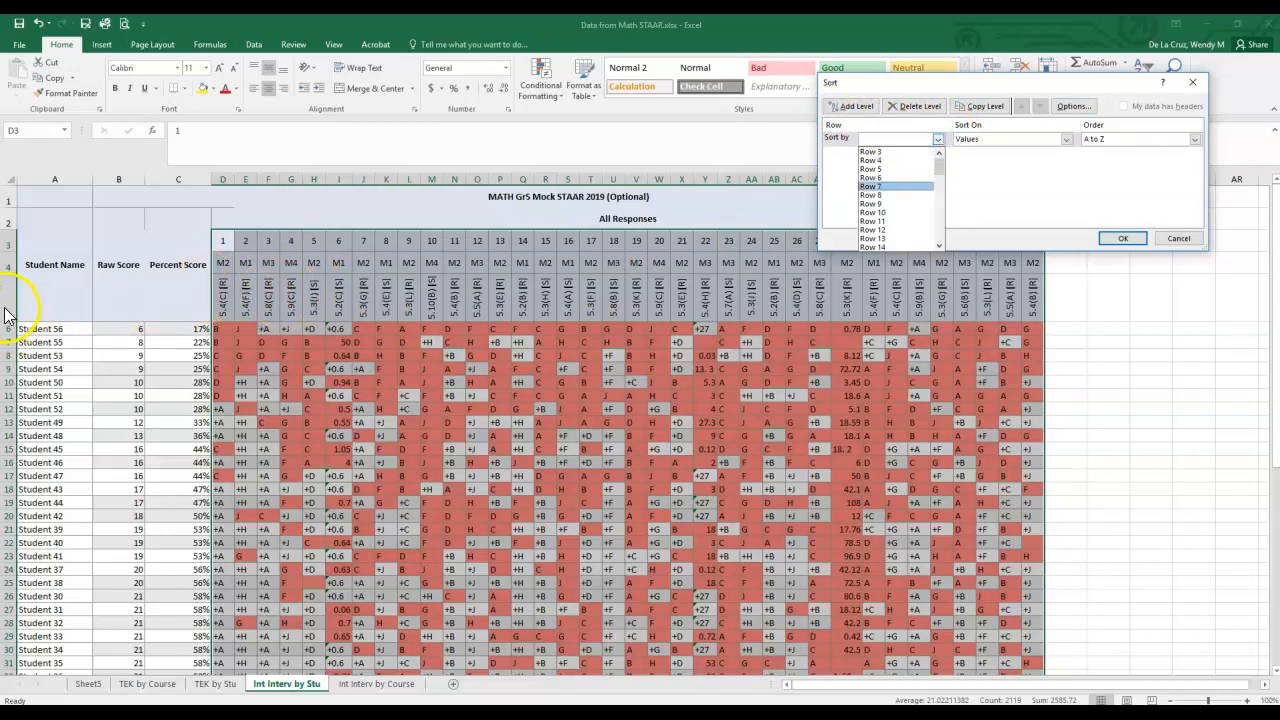
click(886, 170)
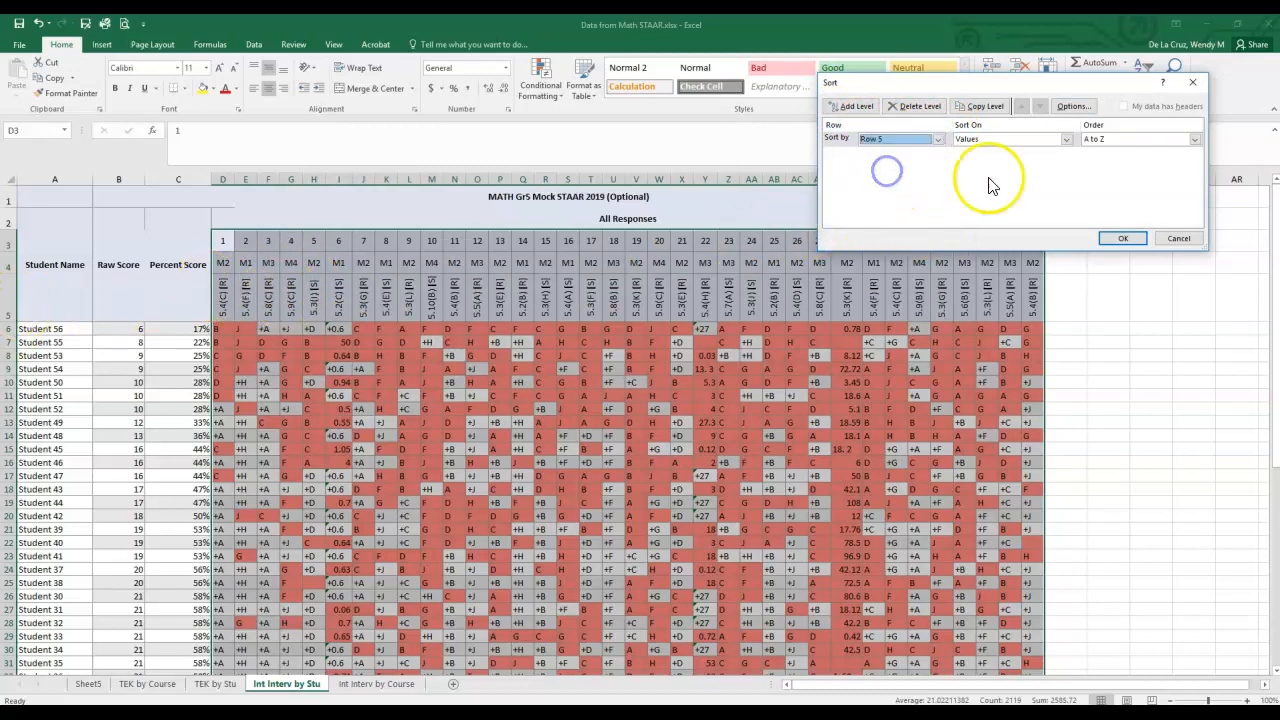
click(1194, 138)
click(1194, 138)
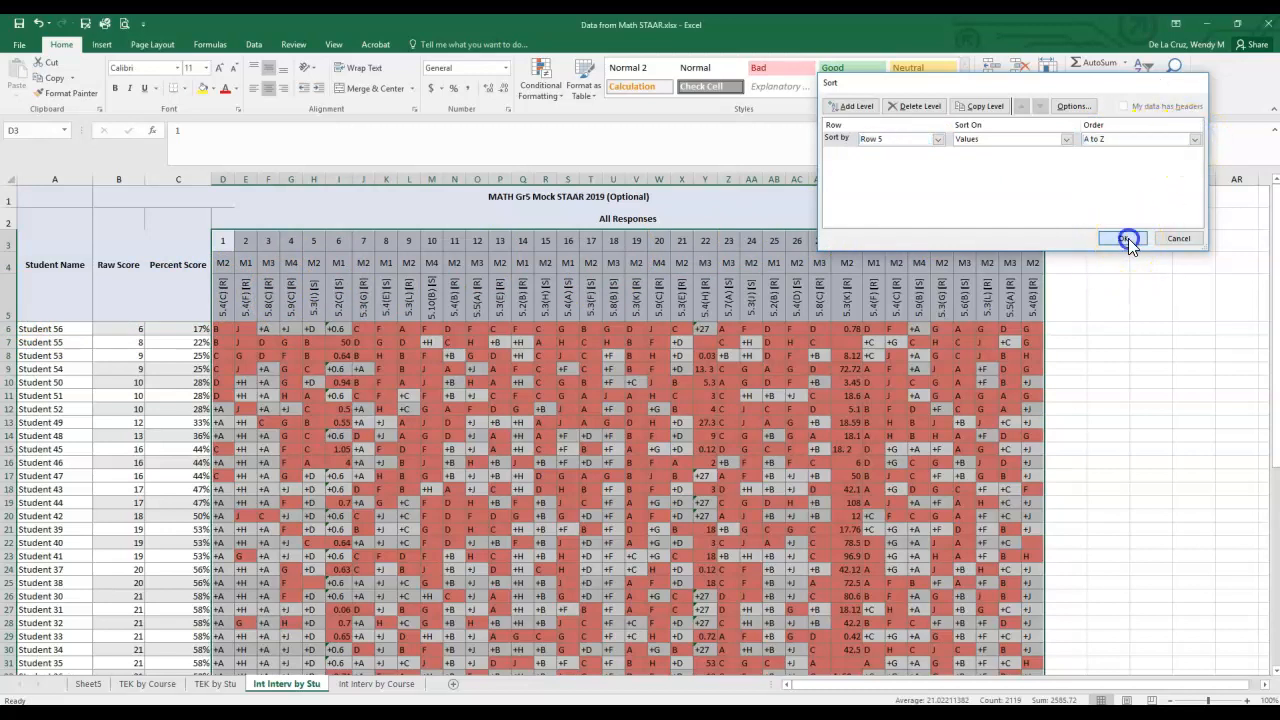
click(1125, 238)
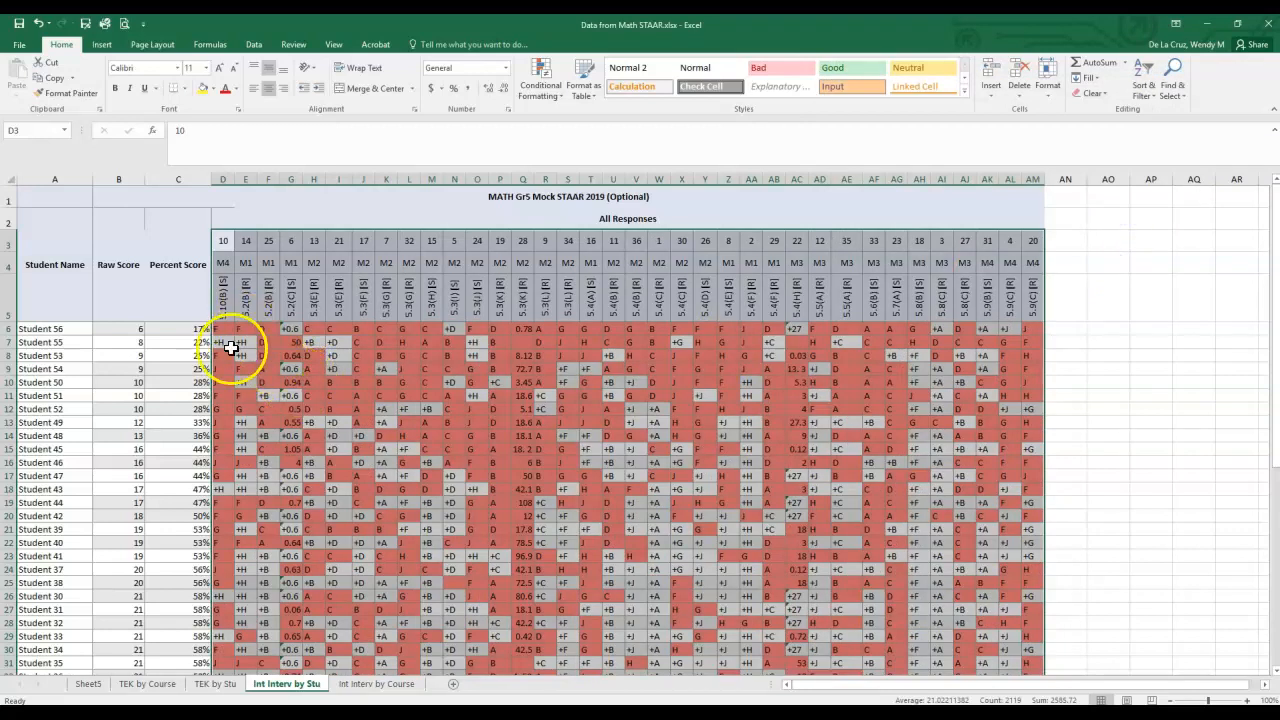
- Examine the item columns grouped by standard, comparing student responses on the two 5.2(B) questions
click(268, 351)
drag(248, 303, 340, 298)
click(291, 300)
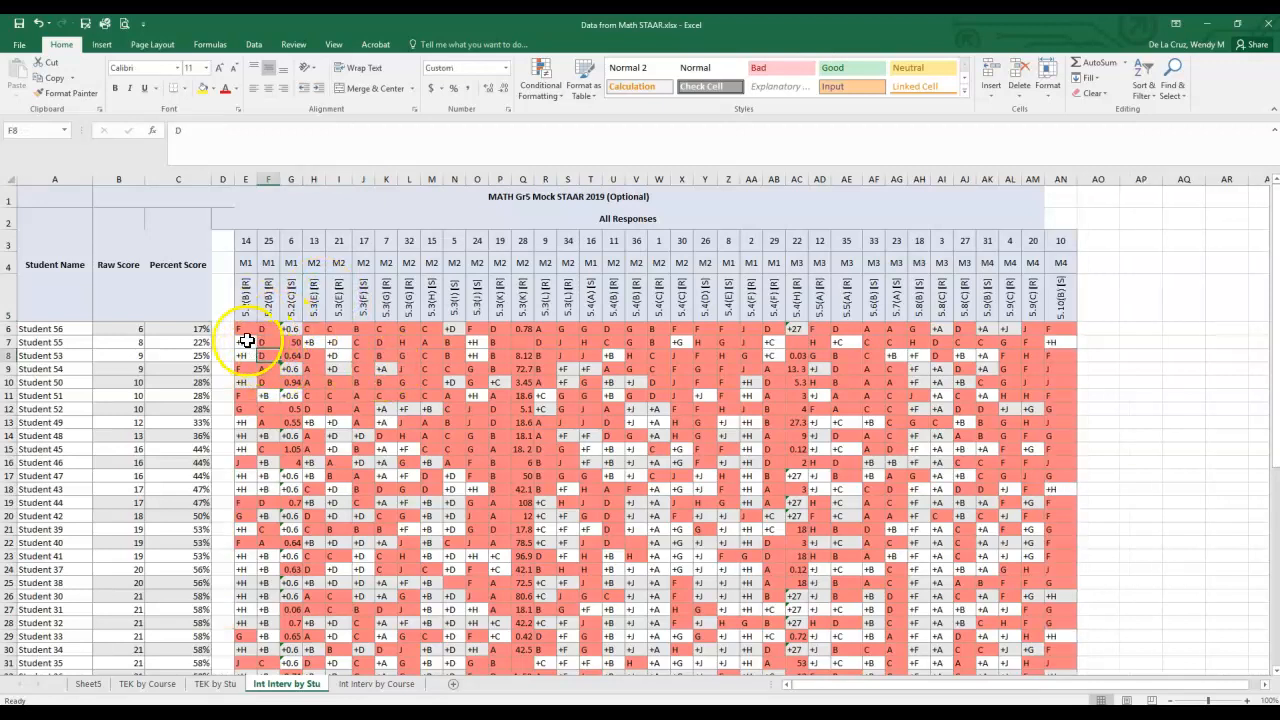
drag(245, 329, 269, 286)
click(240, 371)
drag(240, 369, 262, 369)
drag(240, 436, 265, 436)
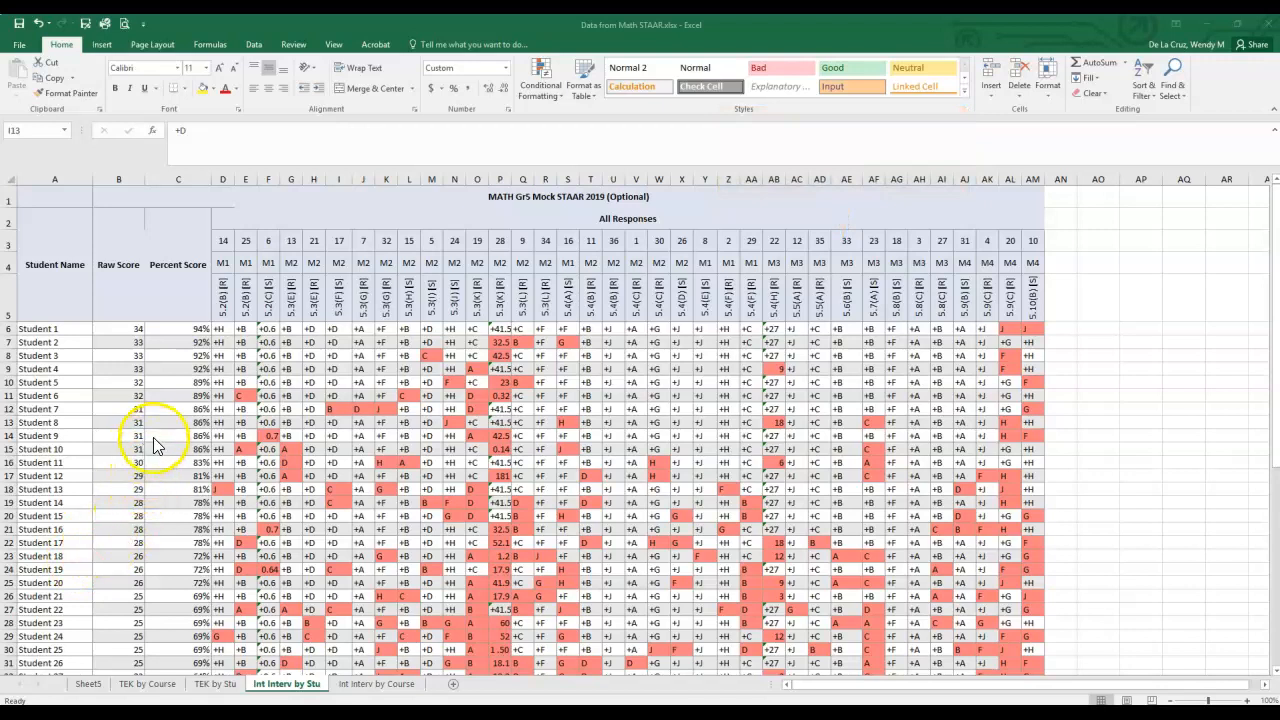
- Add filters to the standard codes in D5:AM5
click(229, 312)
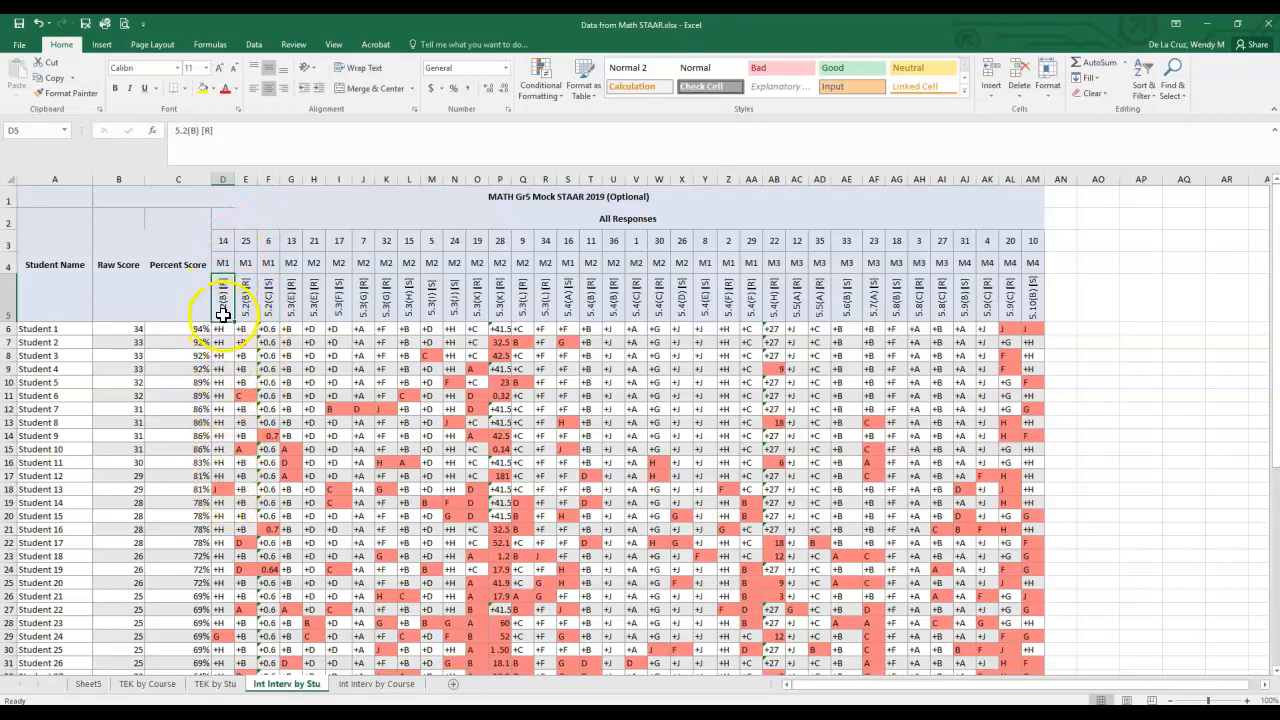
drag(223, 297, 1033, 288)
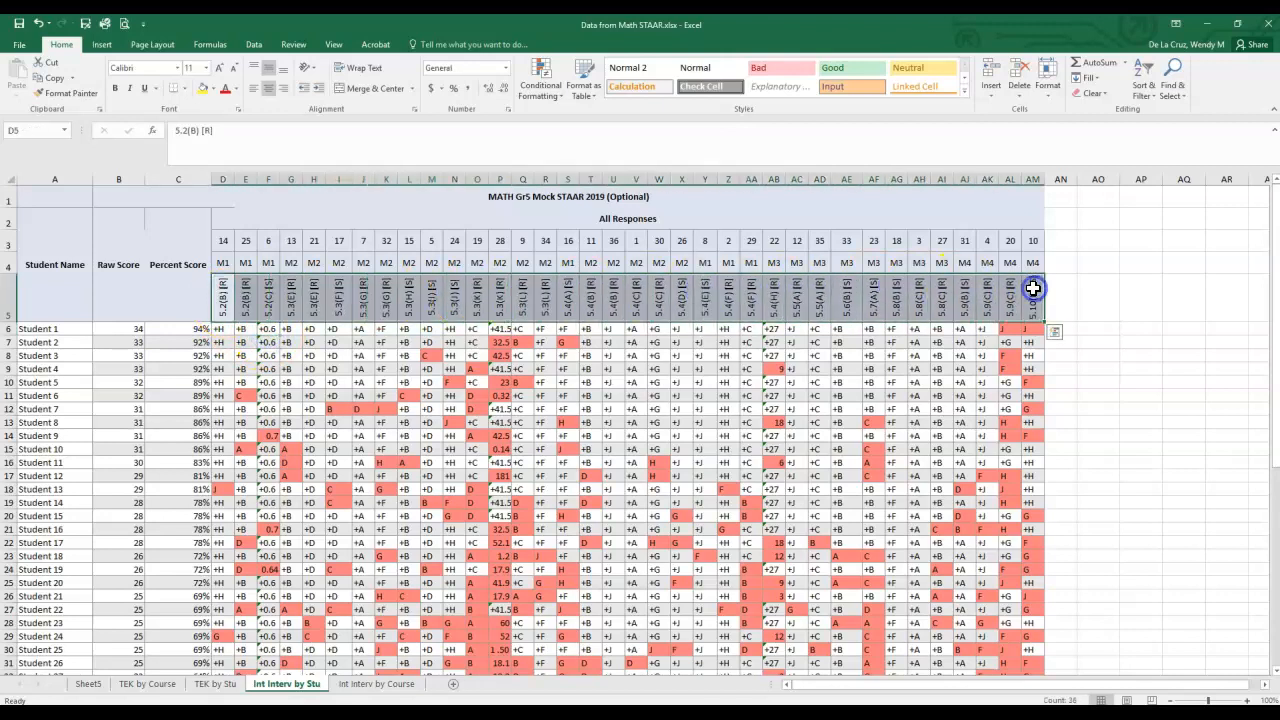
click(1146, 90)
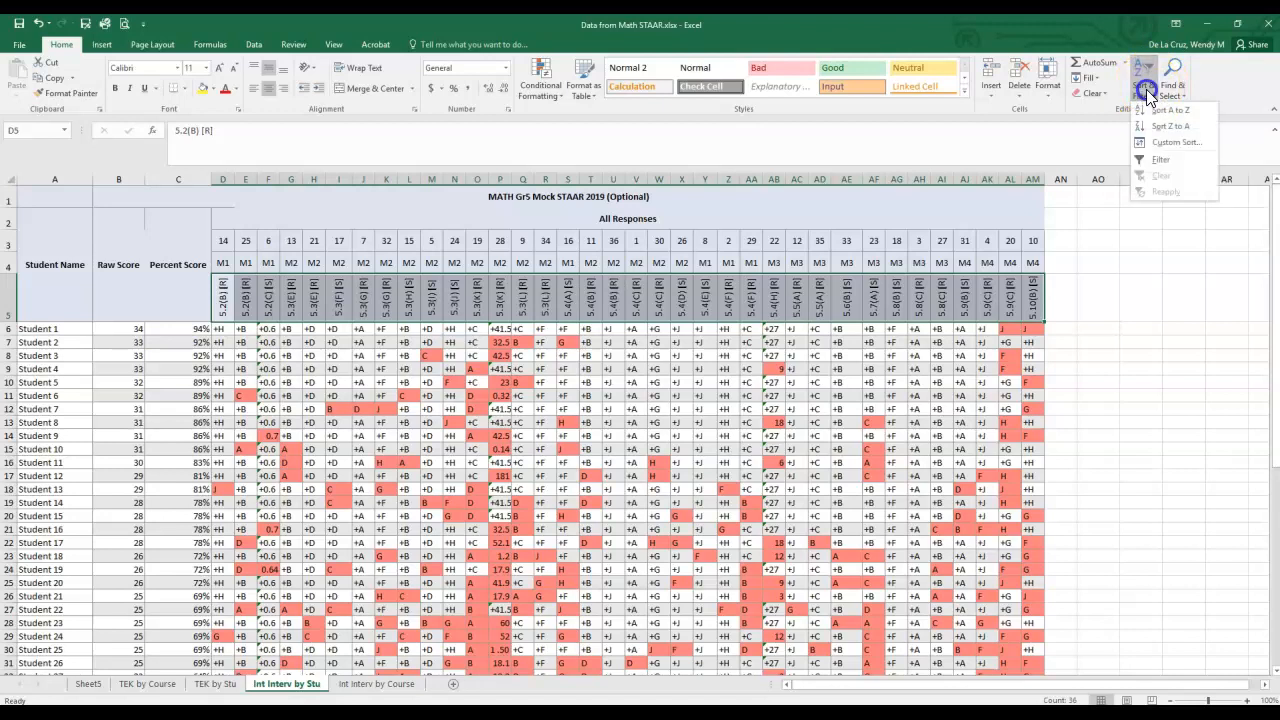
click(1152, 162)
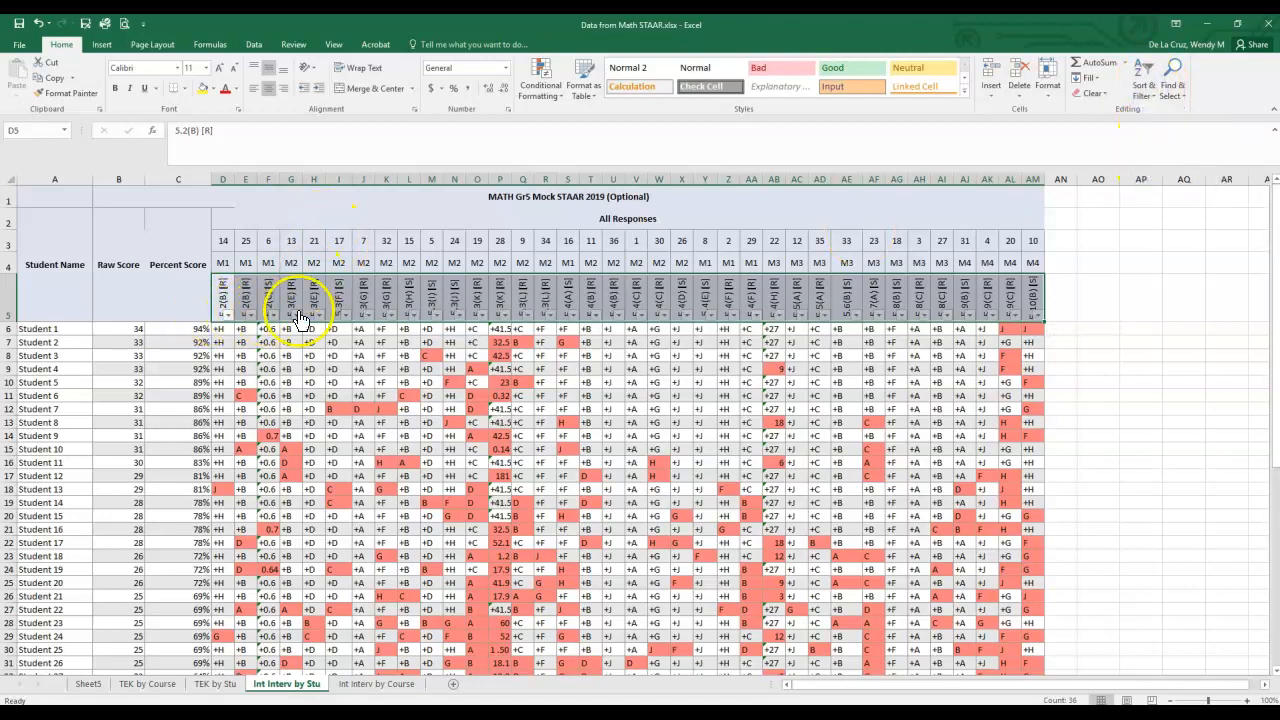
- Filter item 14 in column D to exclude the correct response +H, keeping answers F, G and J
click(249, 367)
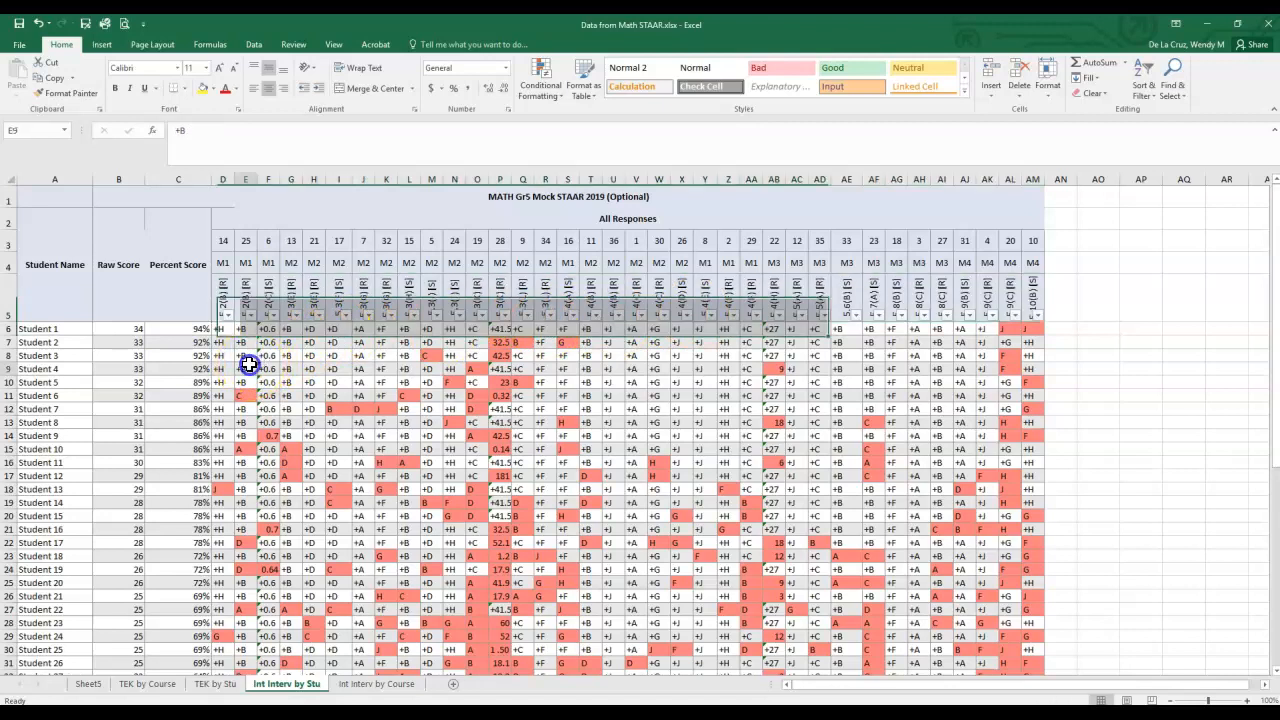
click(228, 317)
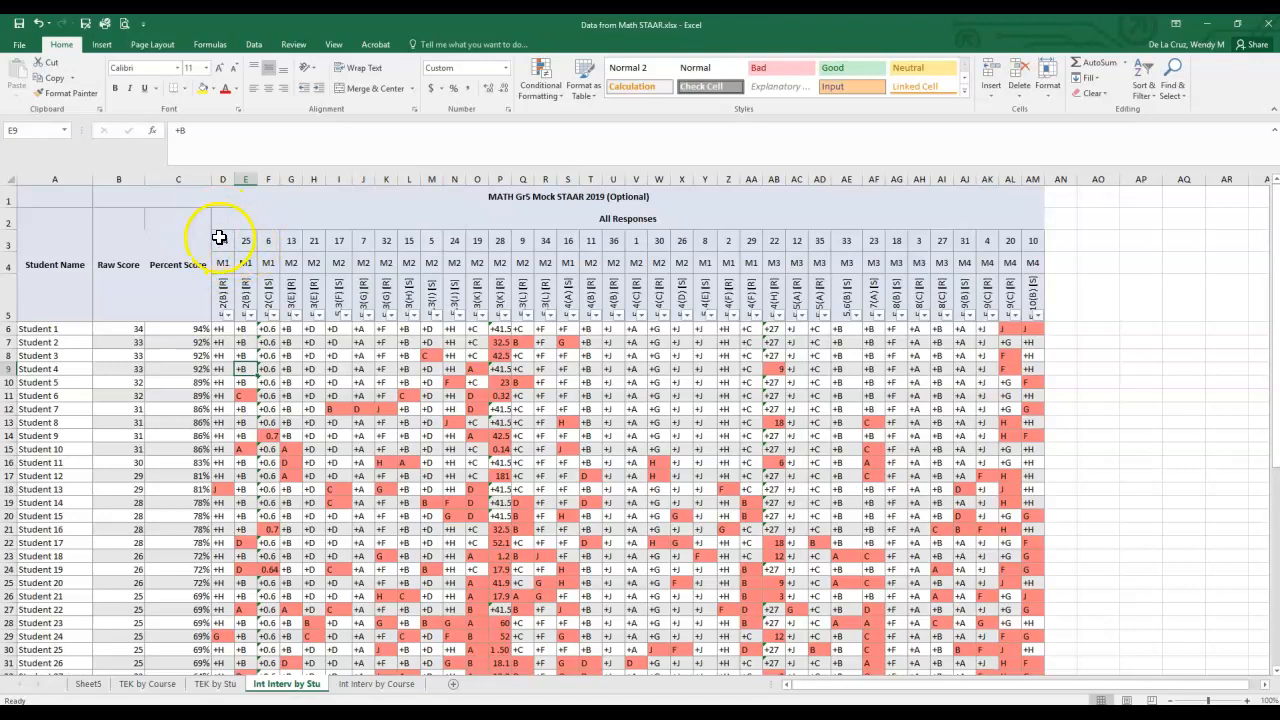
click(229, 316)
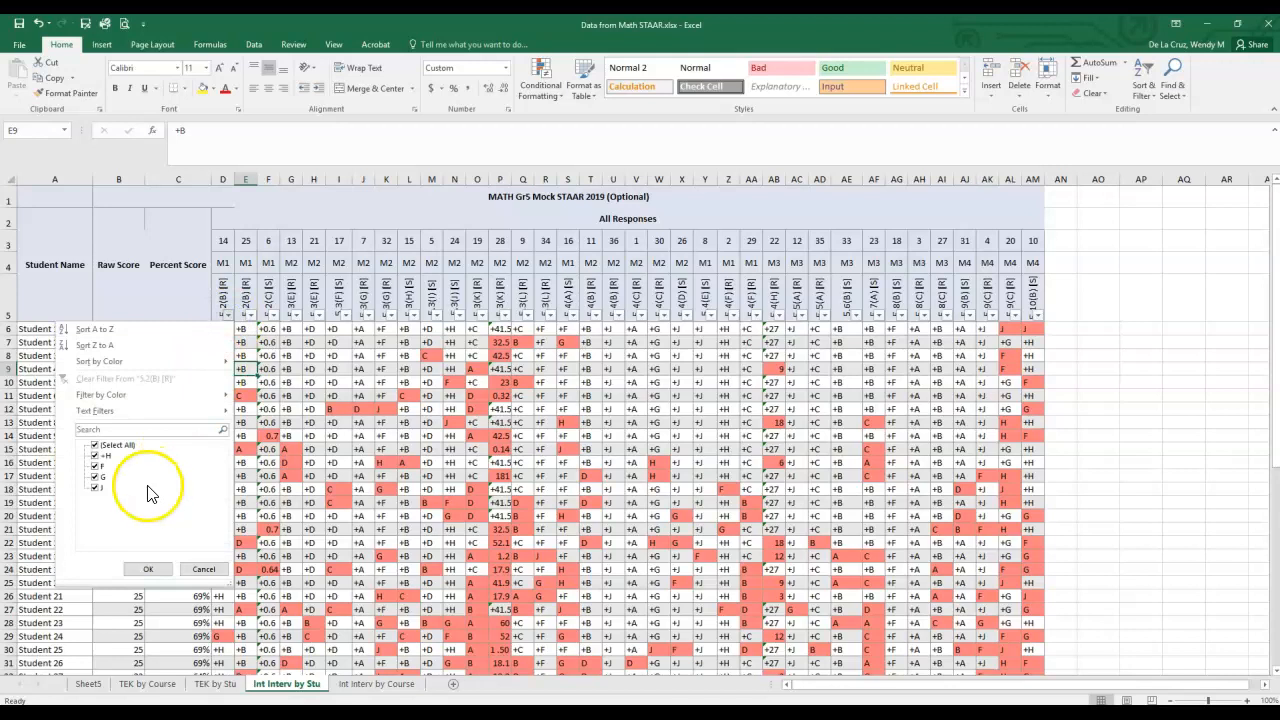
click(95, 455)
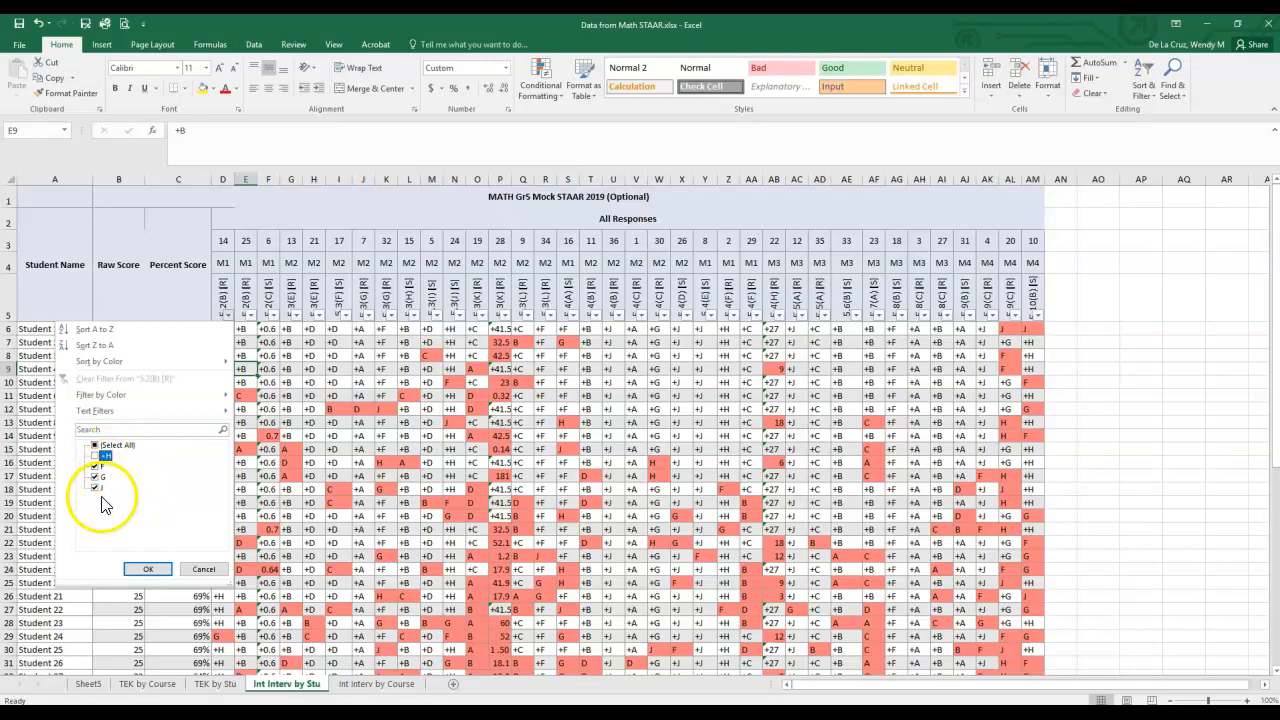
click(148, 569)
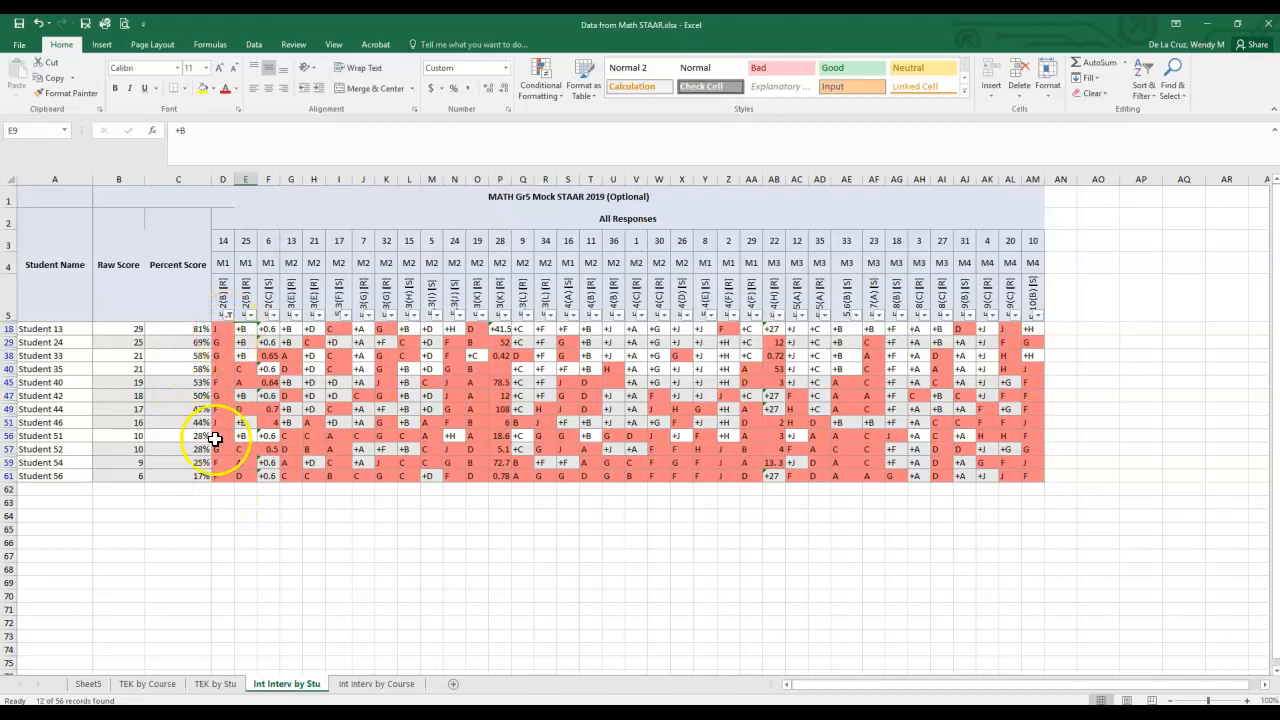
- Narrow the item 14 filter to answer F only and select the names of the listed students
click(229, 315)
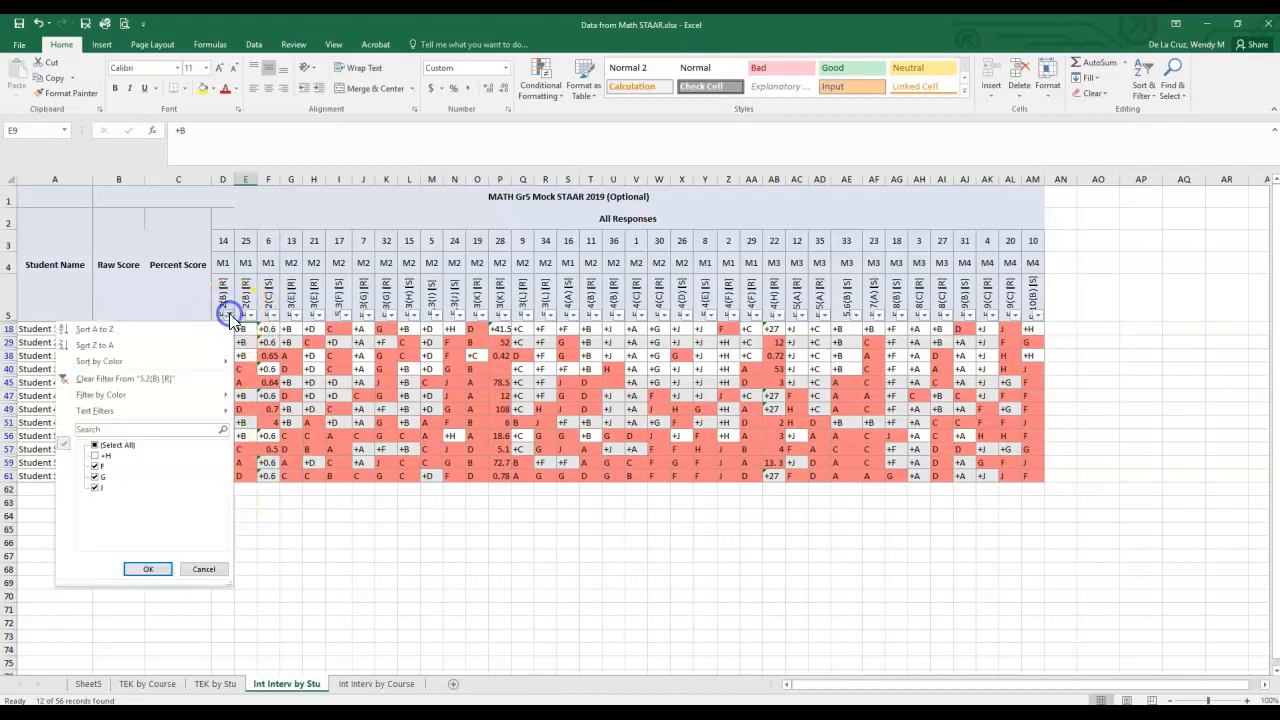
click(96, 477)
click(147, 568)
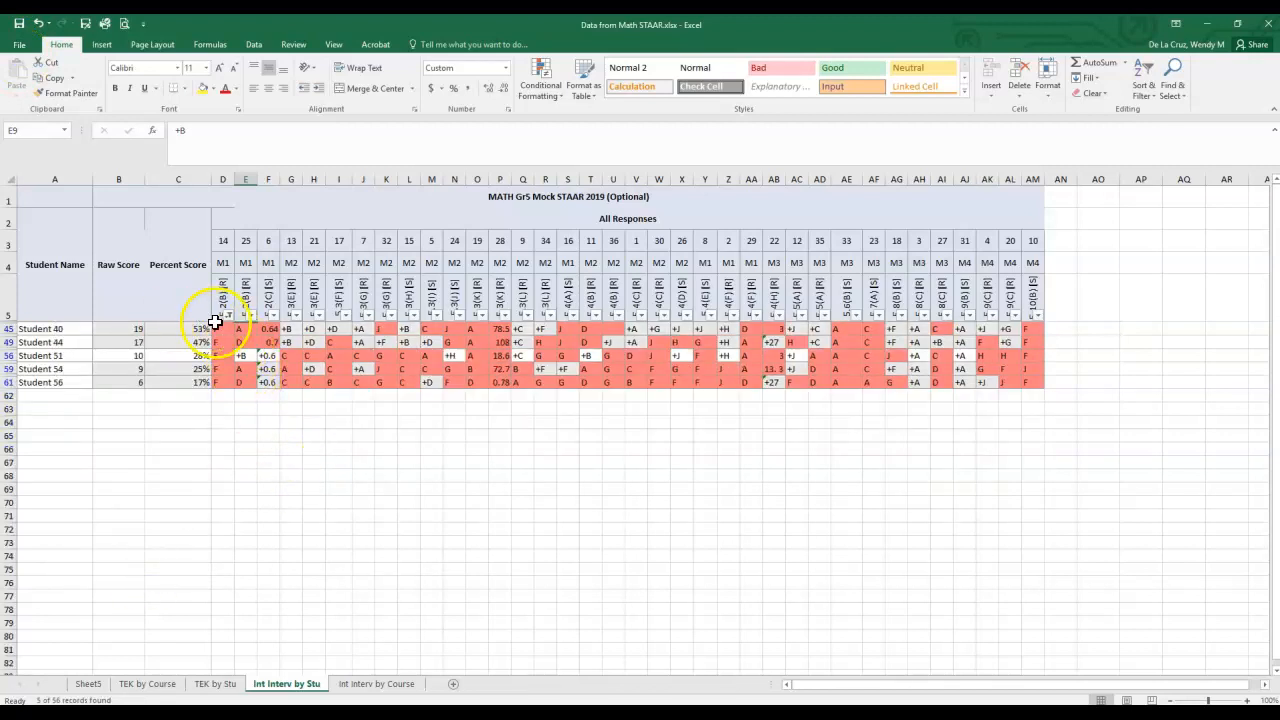
drag(66, 327, 63, 383)
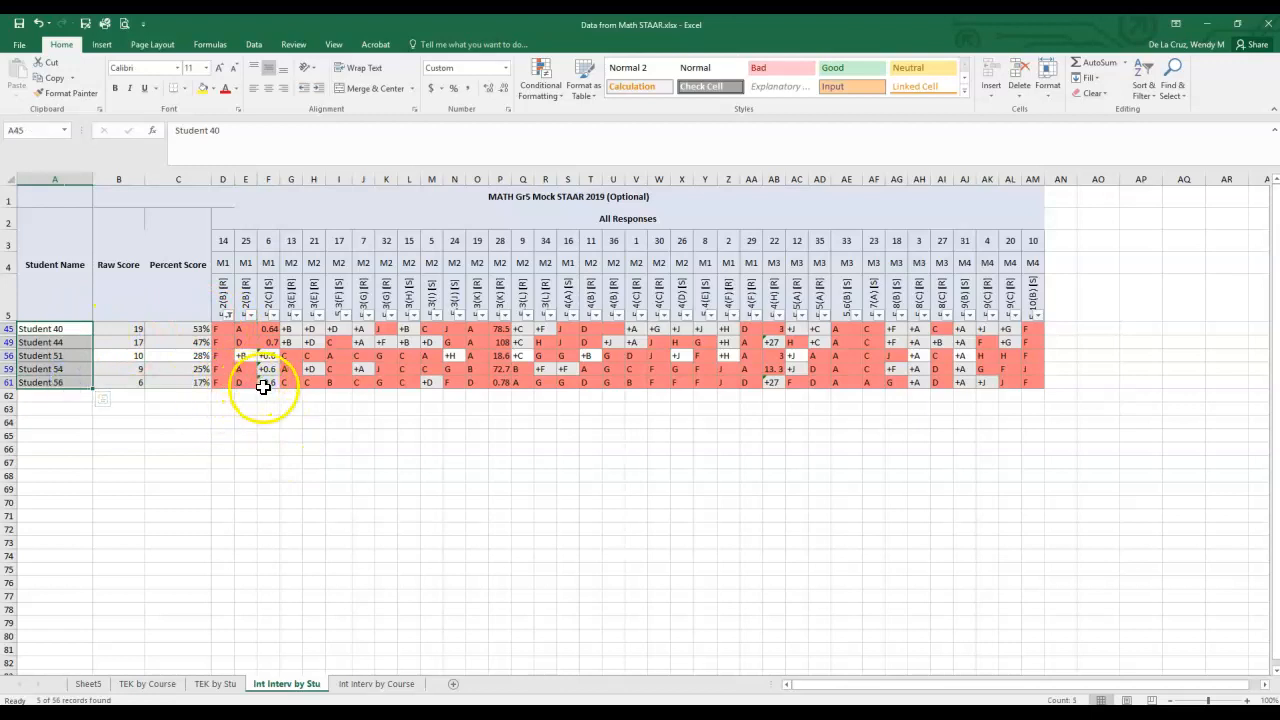
- Restore all responses in the item 14 filter so every student is listed
click(230, 316)
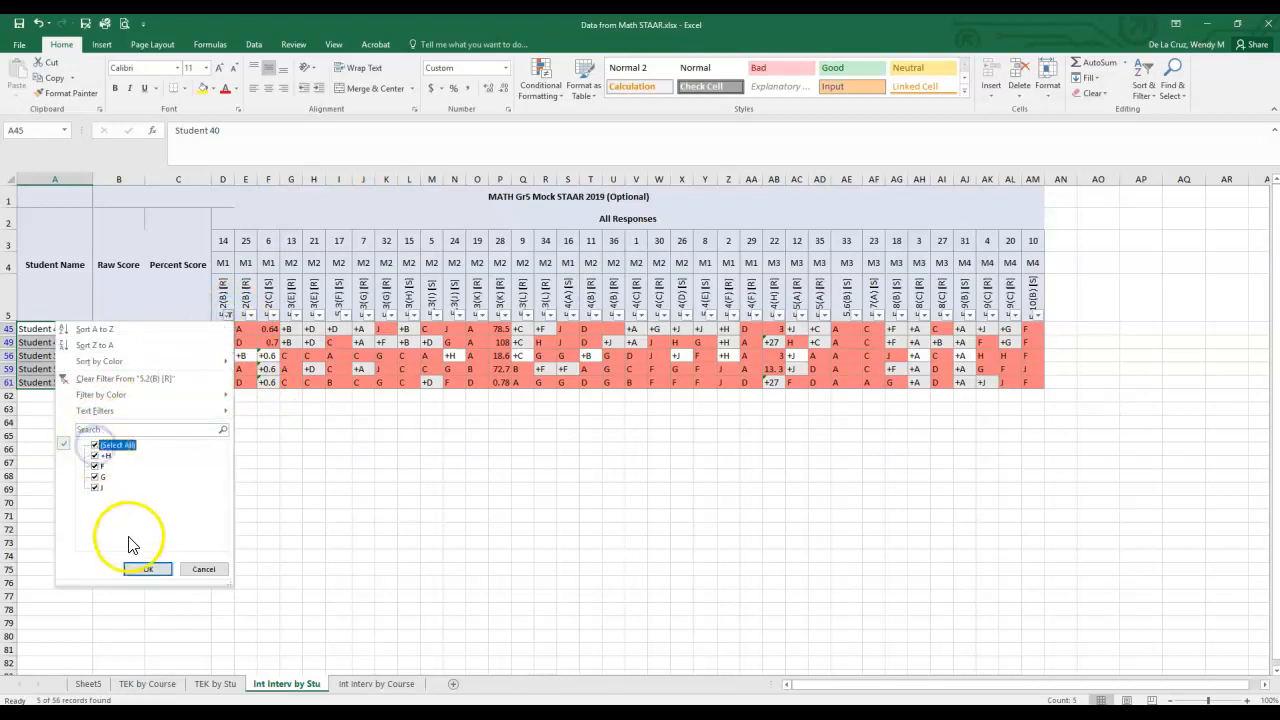
click(140, 569)
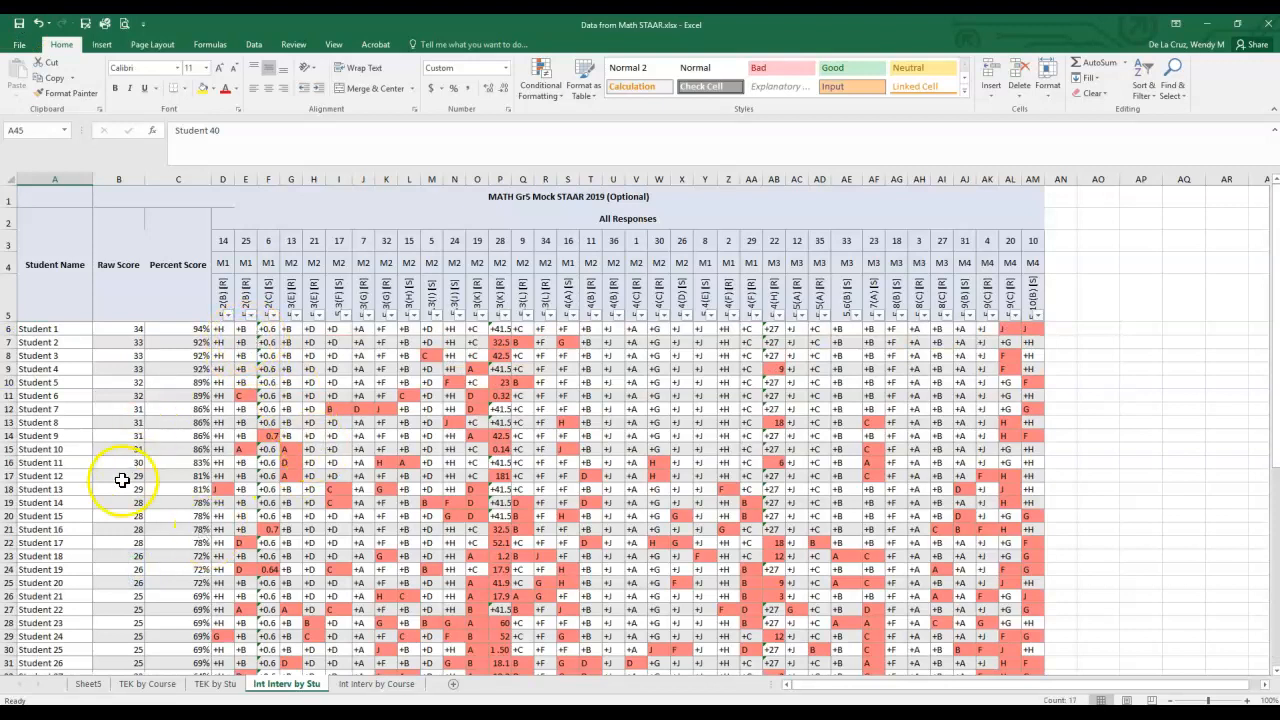
right_click(27, 679)
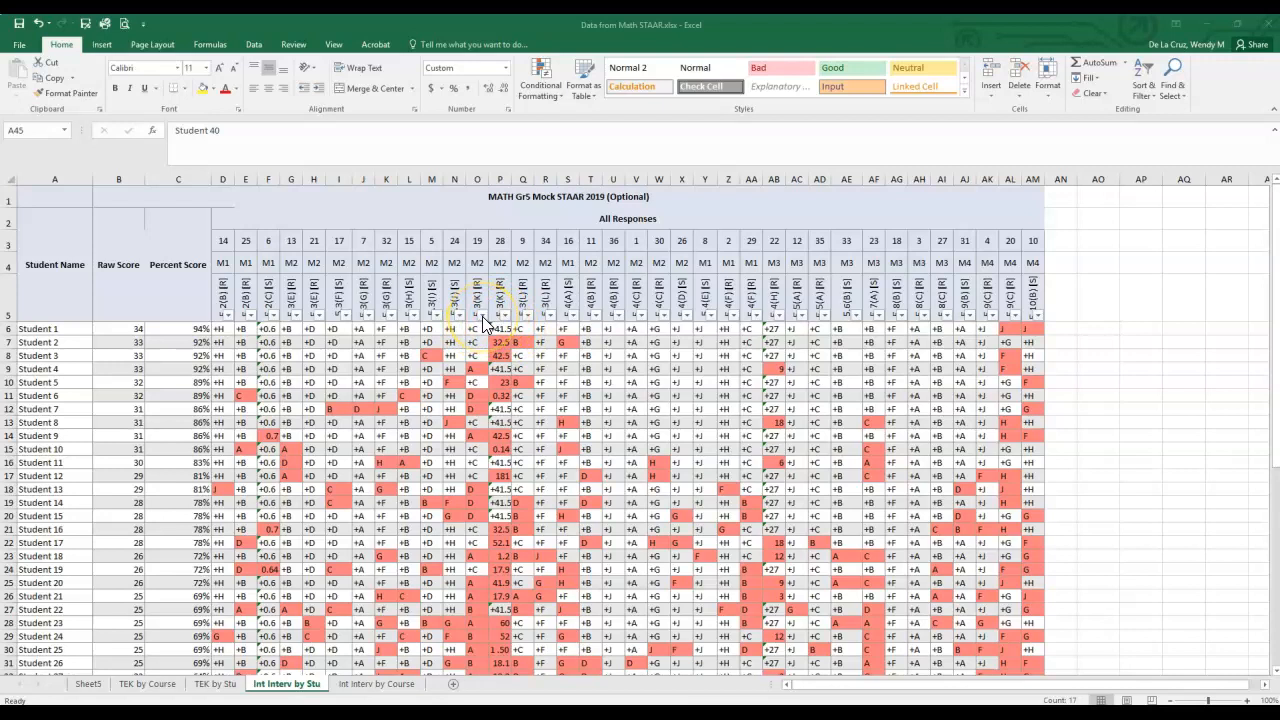
- Filter item 19 of standard 5.3(K) in column O to exclude the correct response +C
click(482, 316)
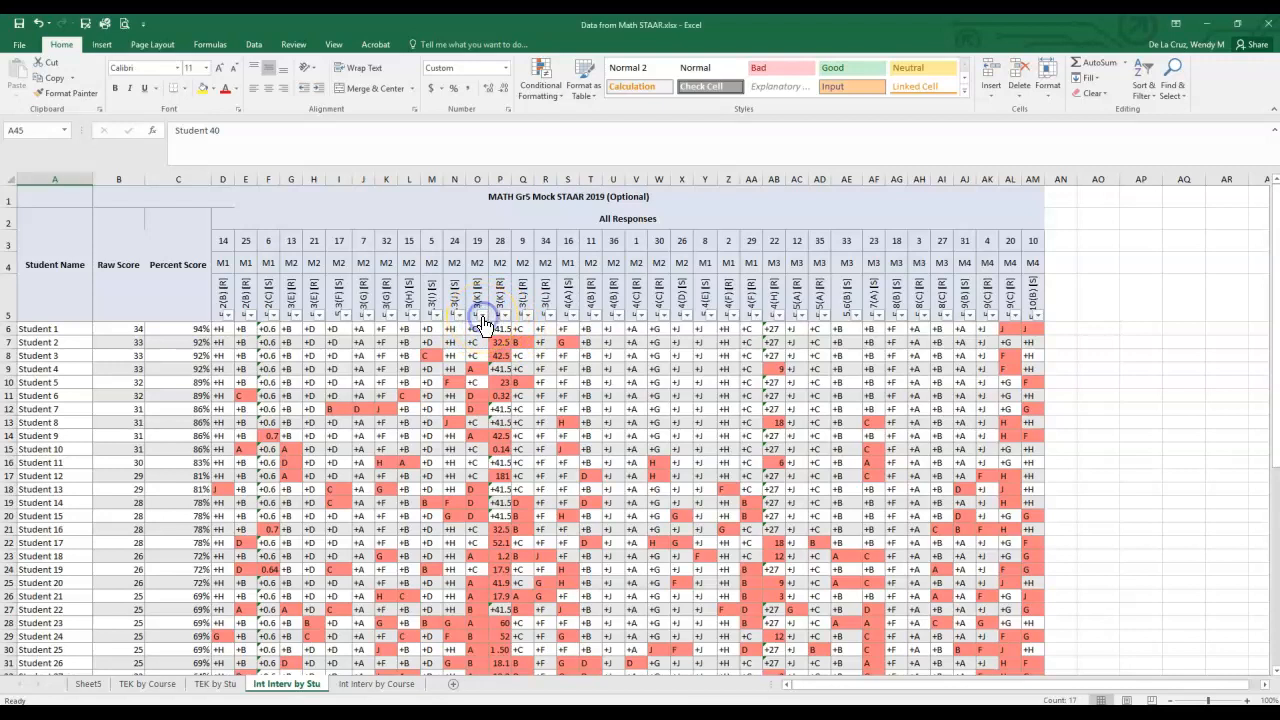
click(348, 455)
click(400, 569)
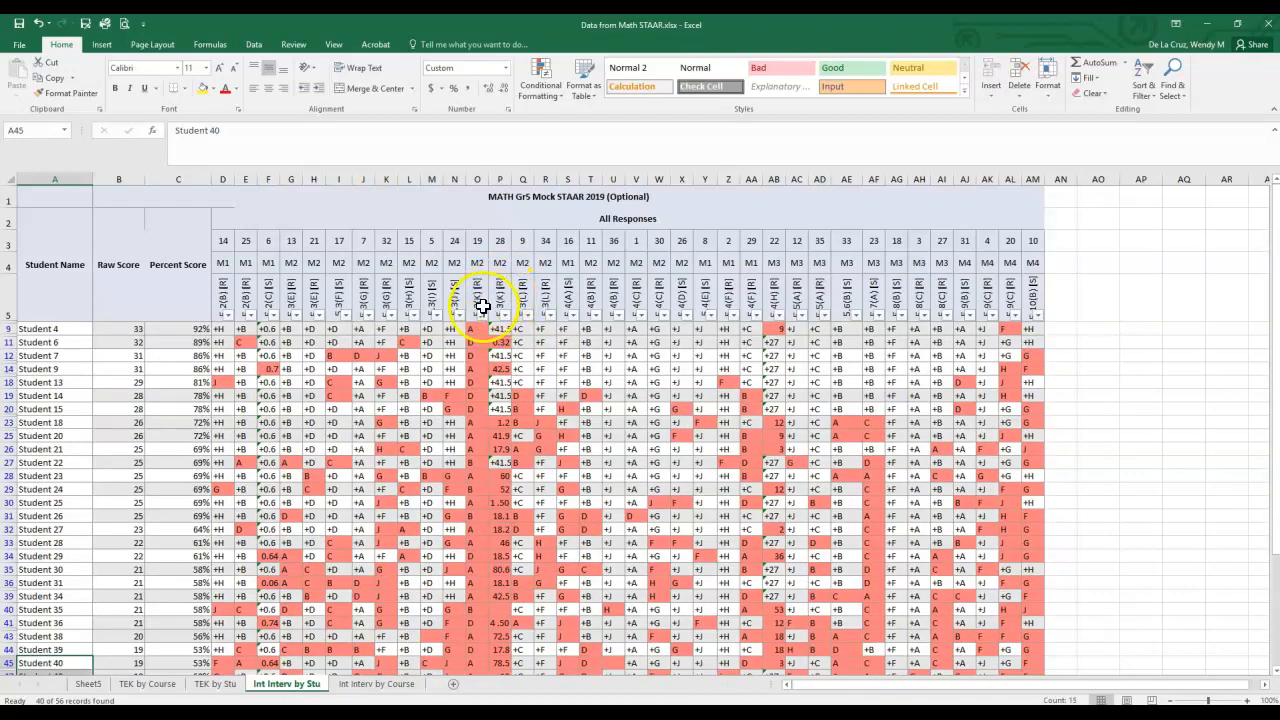
- Filter item 28 of standard 5.3(K) in column P to exclude the correct response +41.5 and look through the remaining students
drag(482, 300, 475, 325)
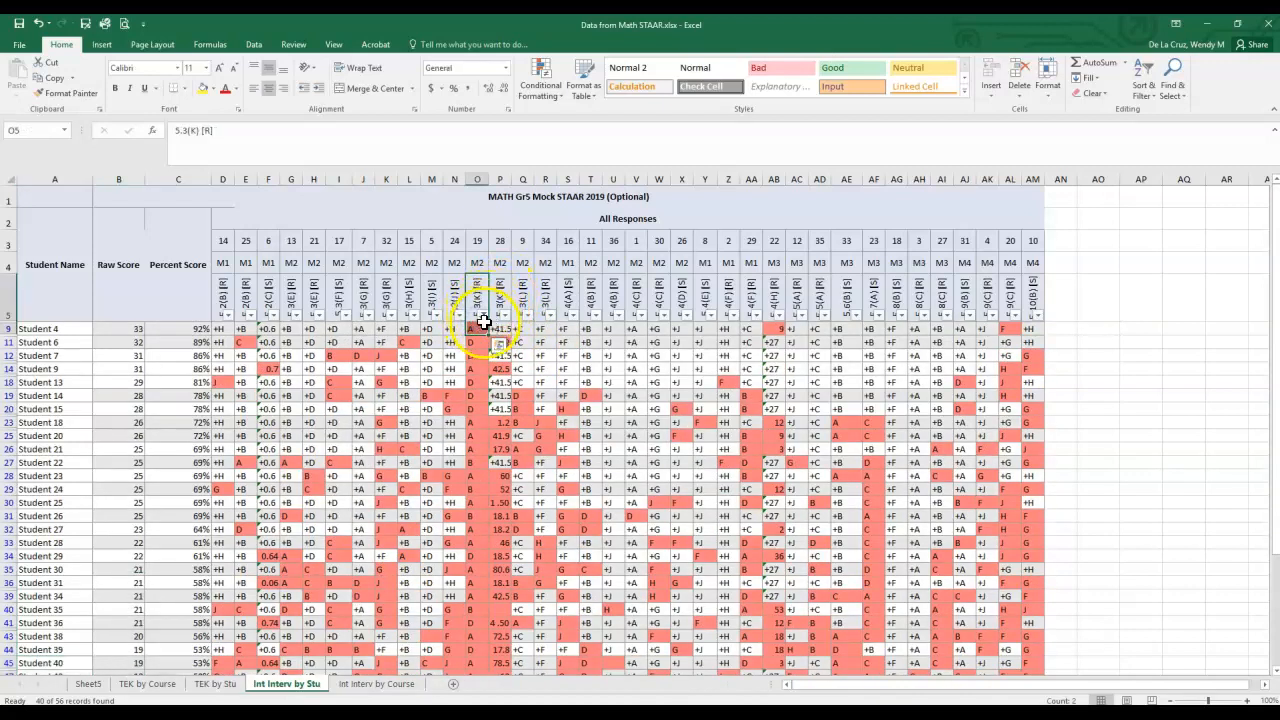
click(507, 330)
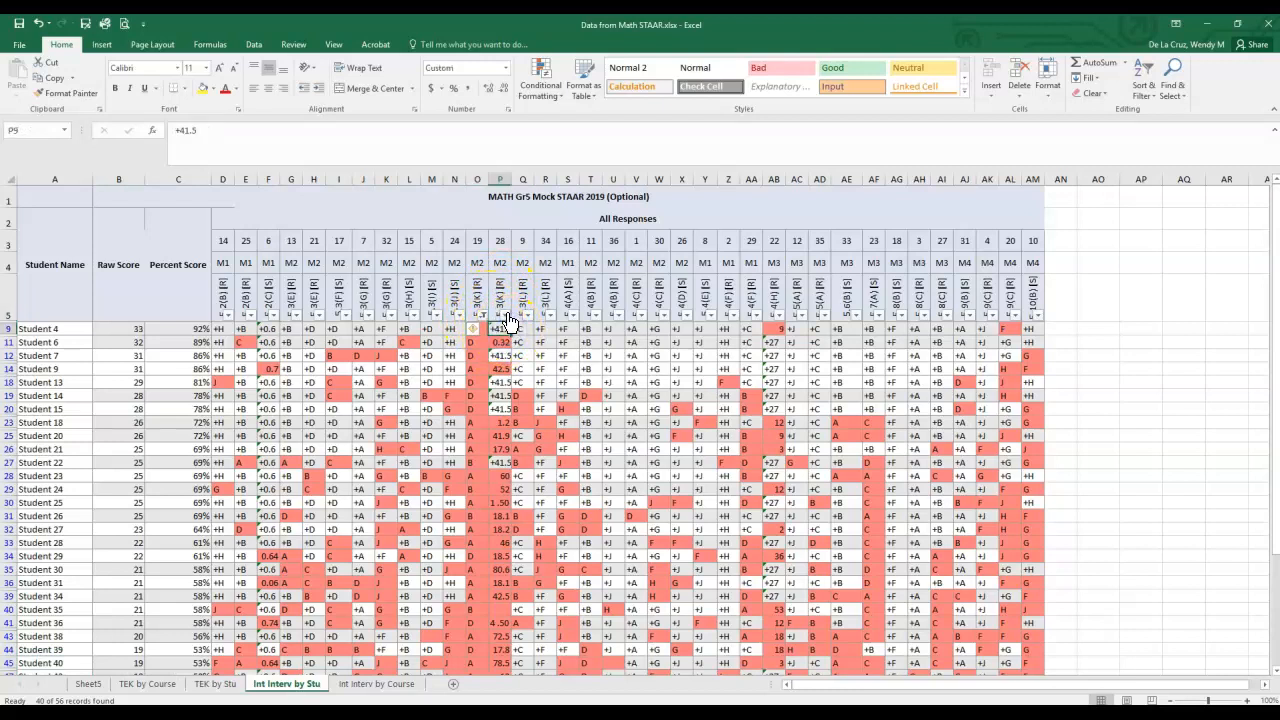
click(502, 315)
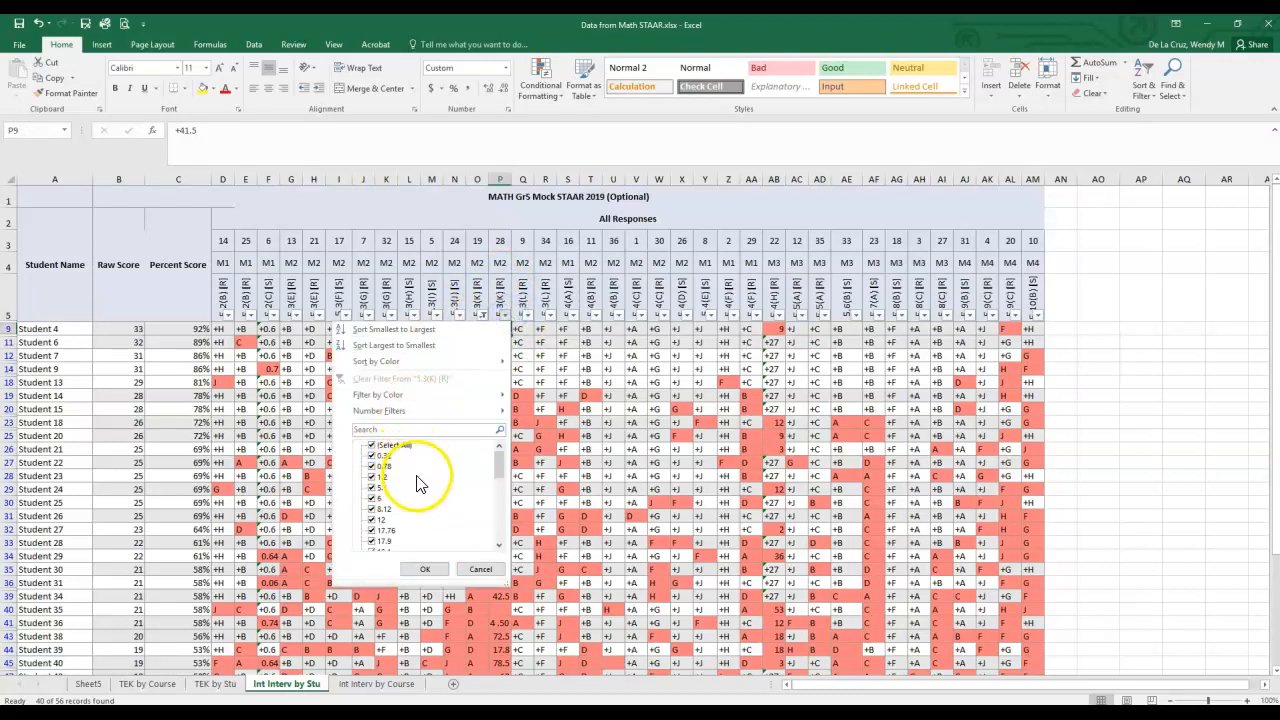
drag(500, 462, 490, 532)
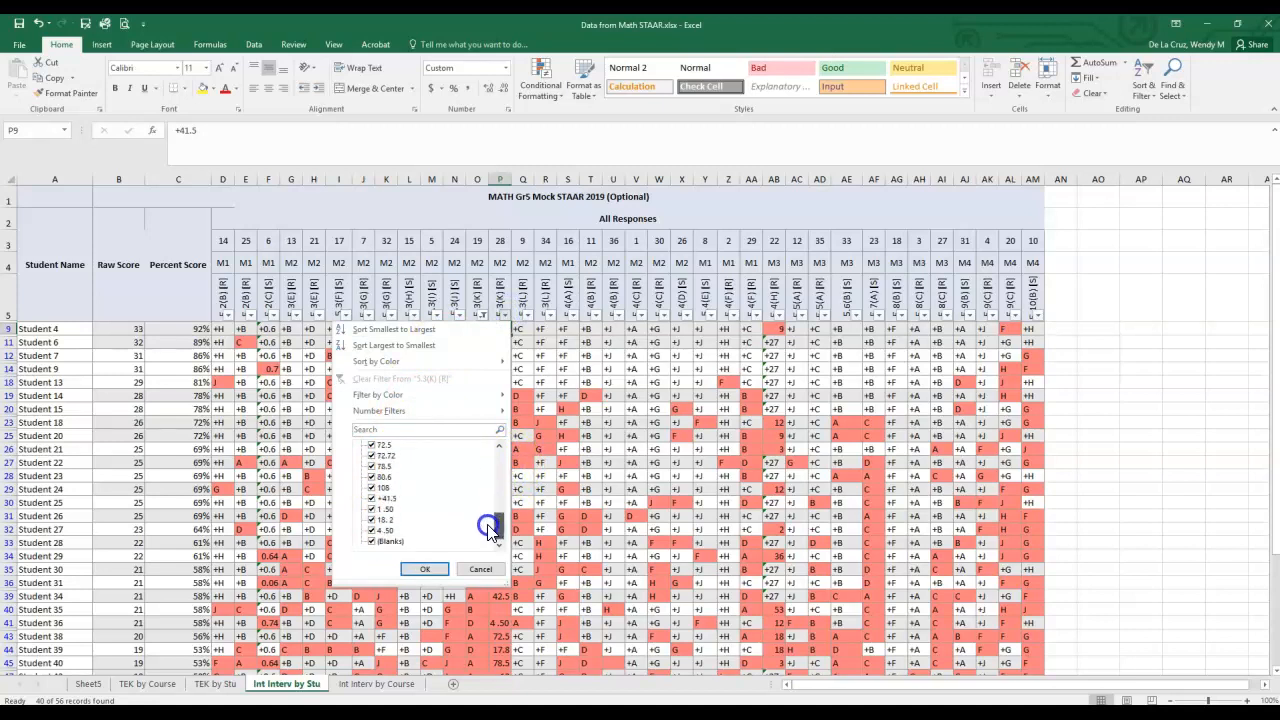
click(371, 499)
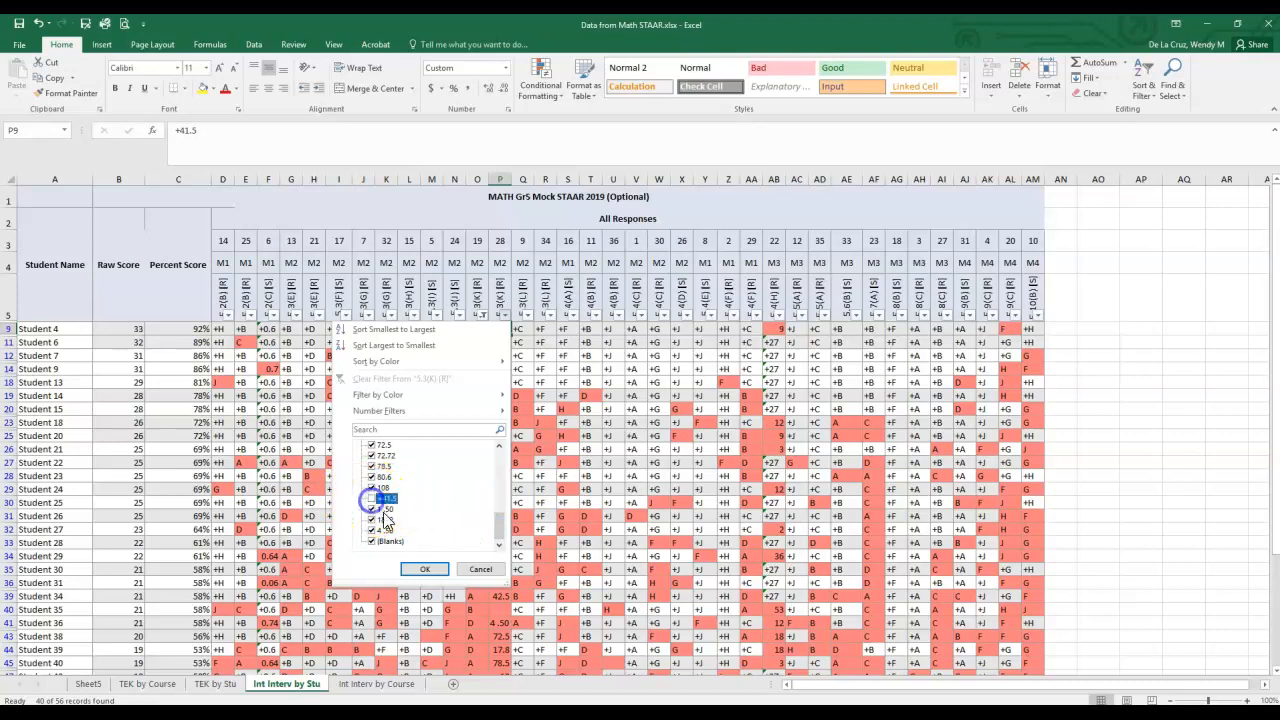
click(421, 569)
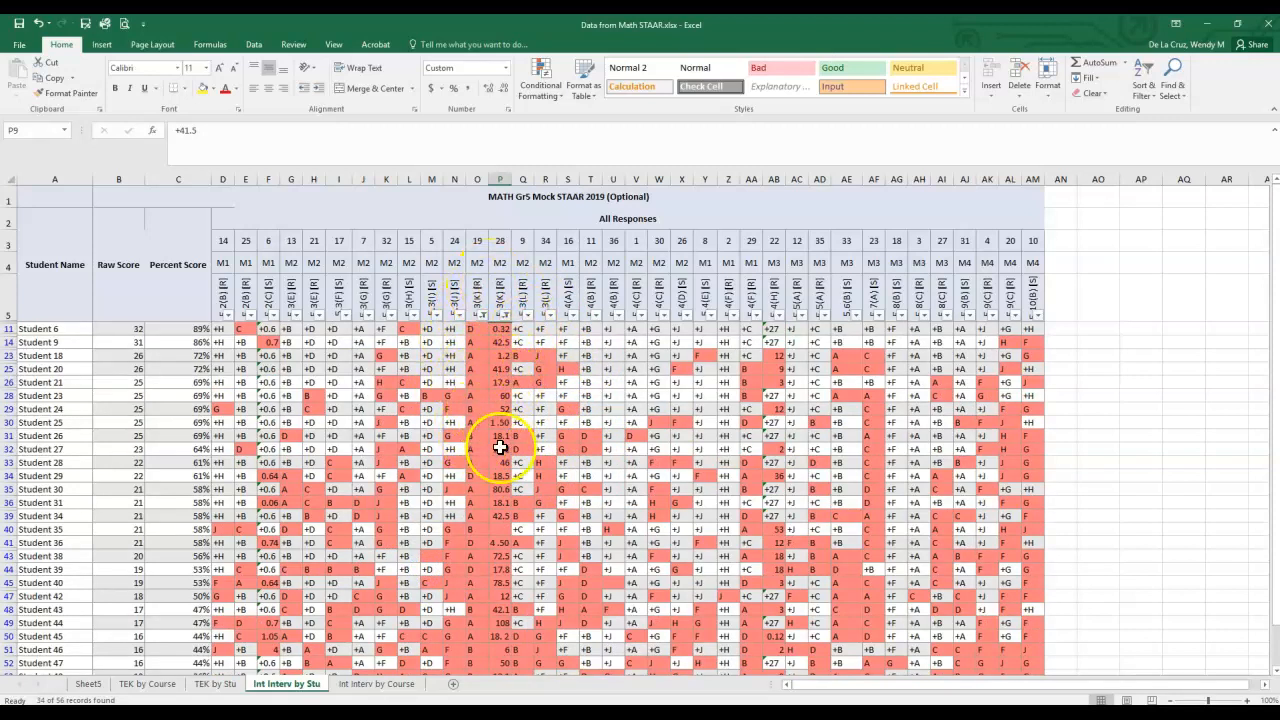
scroll(495, 482, down, 1)
scroll(495, 482, down, 3)
scroll(500, 514, up, 4)
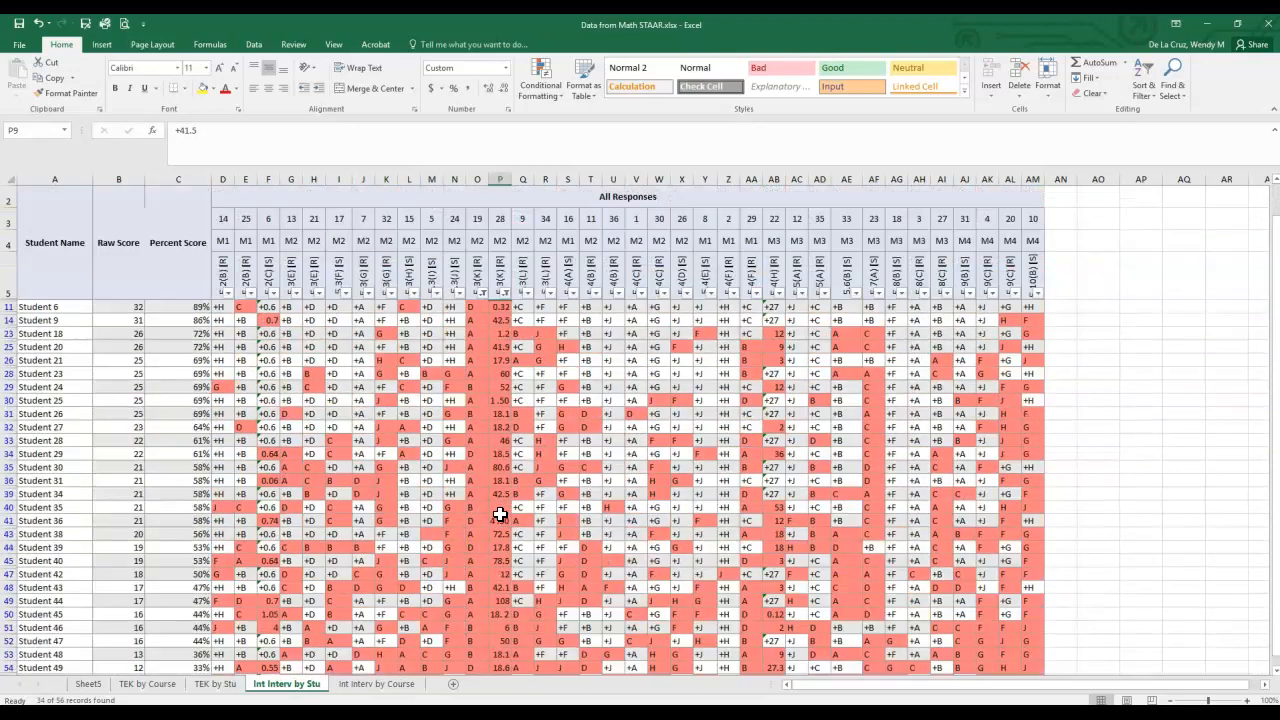
- Narrow the item 19 filter to students who answered D
click(478, 314)
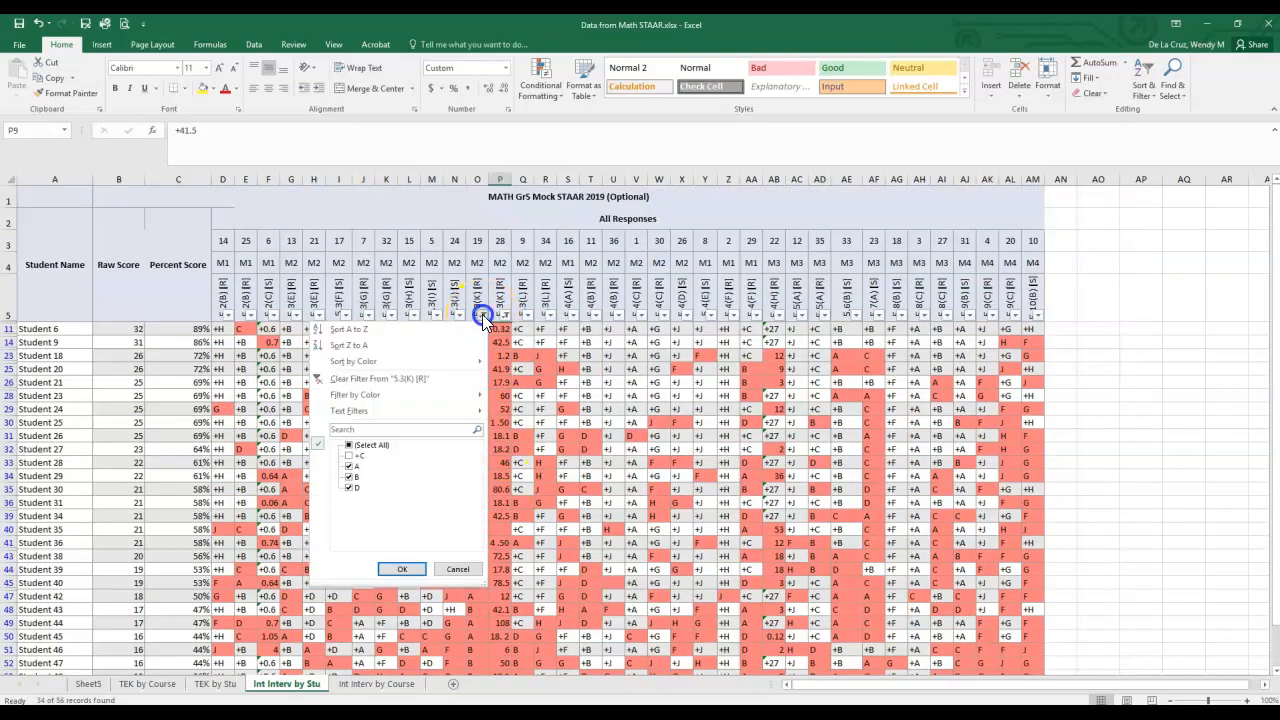
click(349, 476)
click(402, 568)
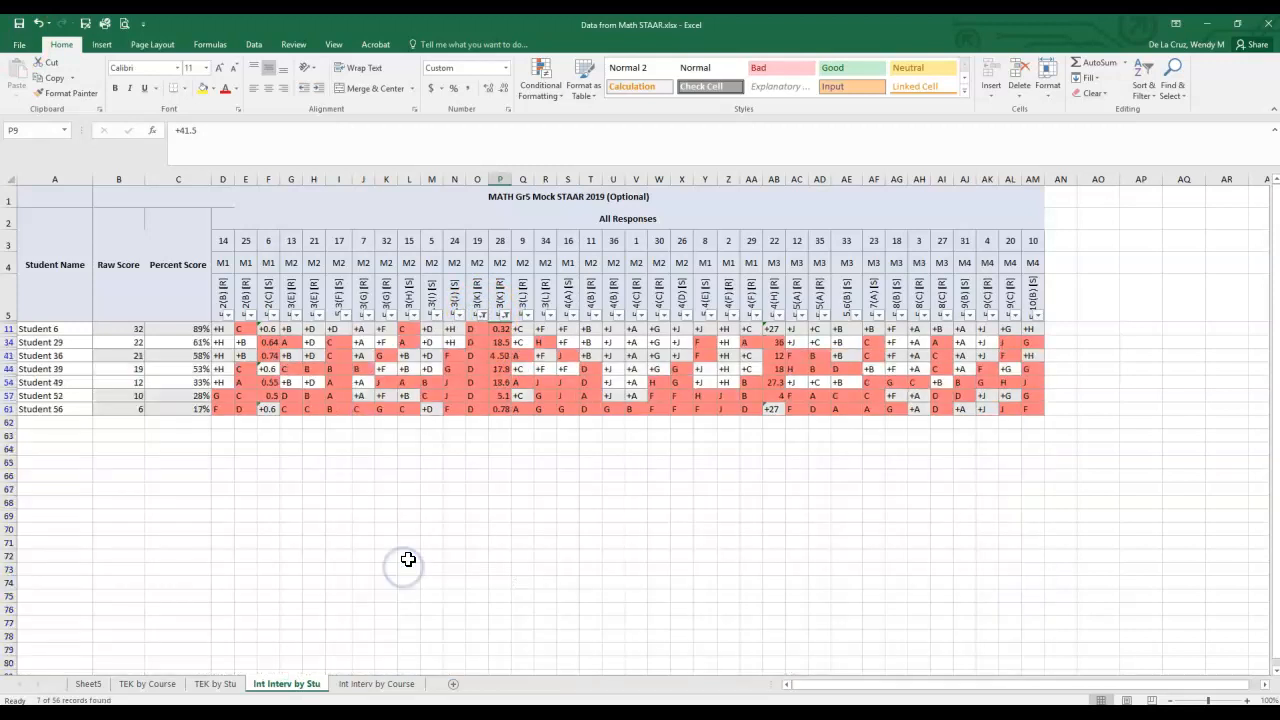
- Change the item 19 filter to show only students who answered B
click(483, 314)
click(349, 476)
click(349, 487)
click(398, 569)
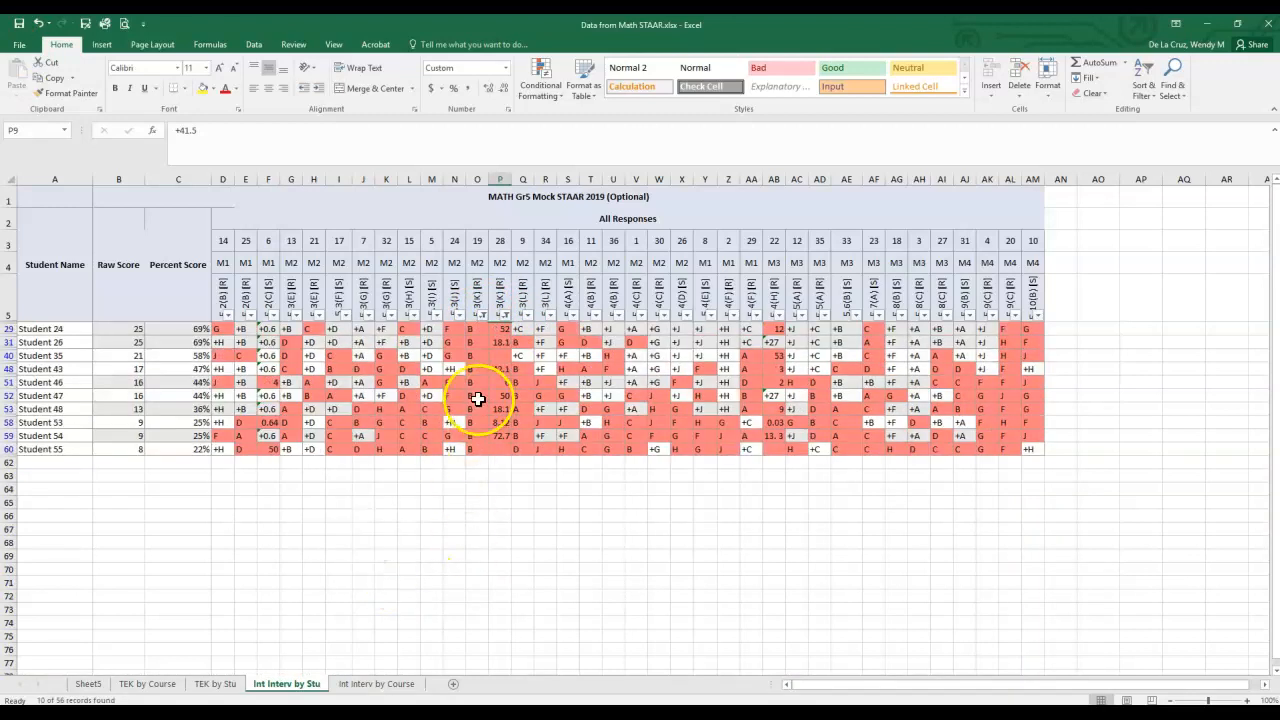
- Review the filter selections for items 19 and 28 and reapply both as they are
click(484, 314)
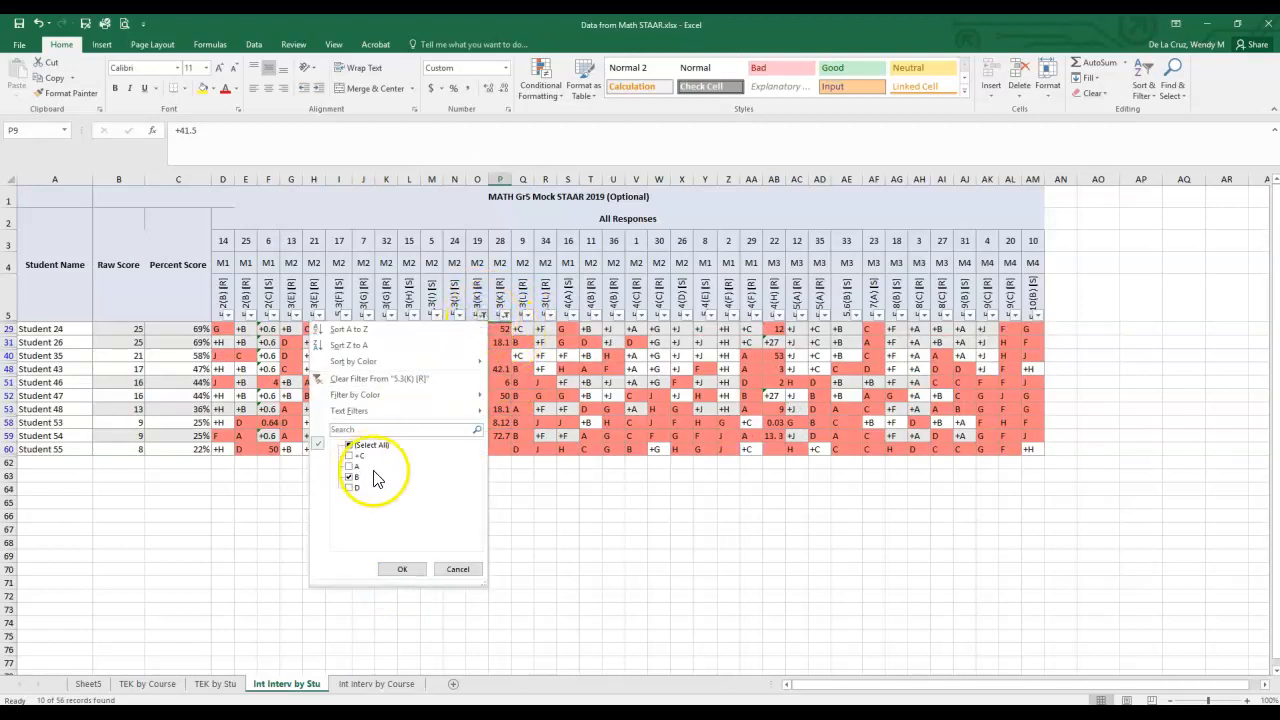
click(402, 569)
click(507, 315)
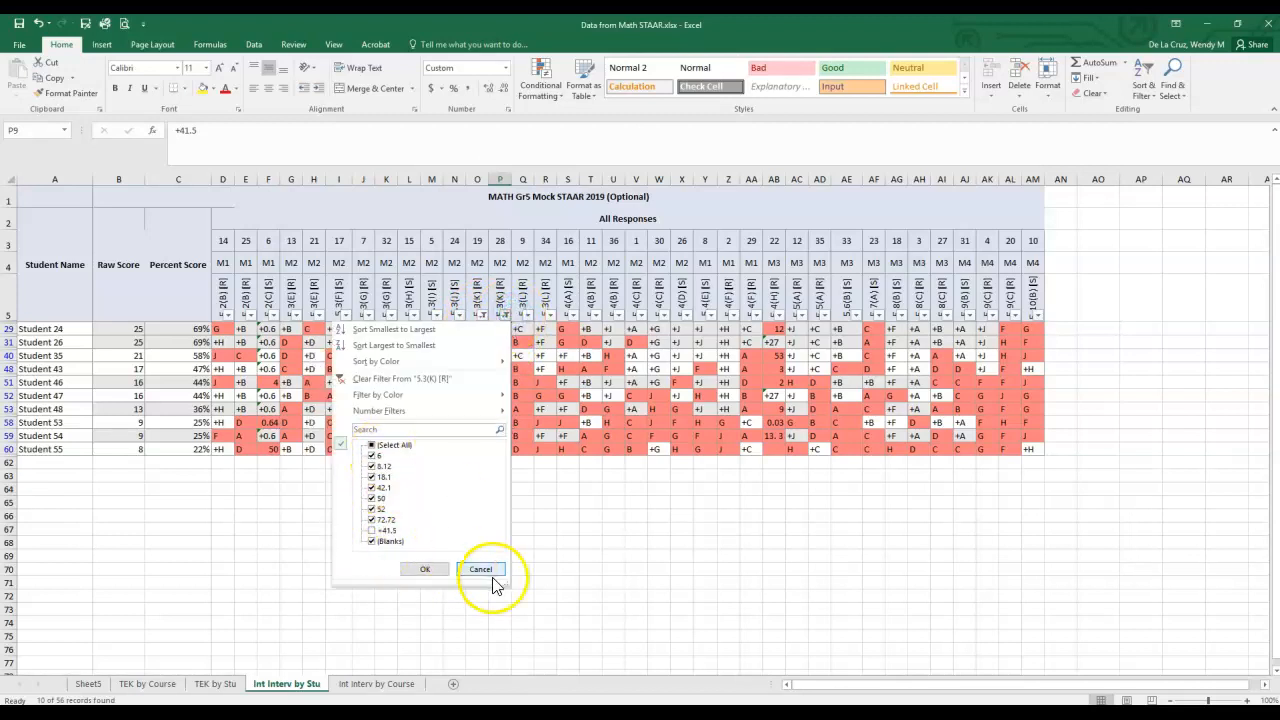
click(425, 569)
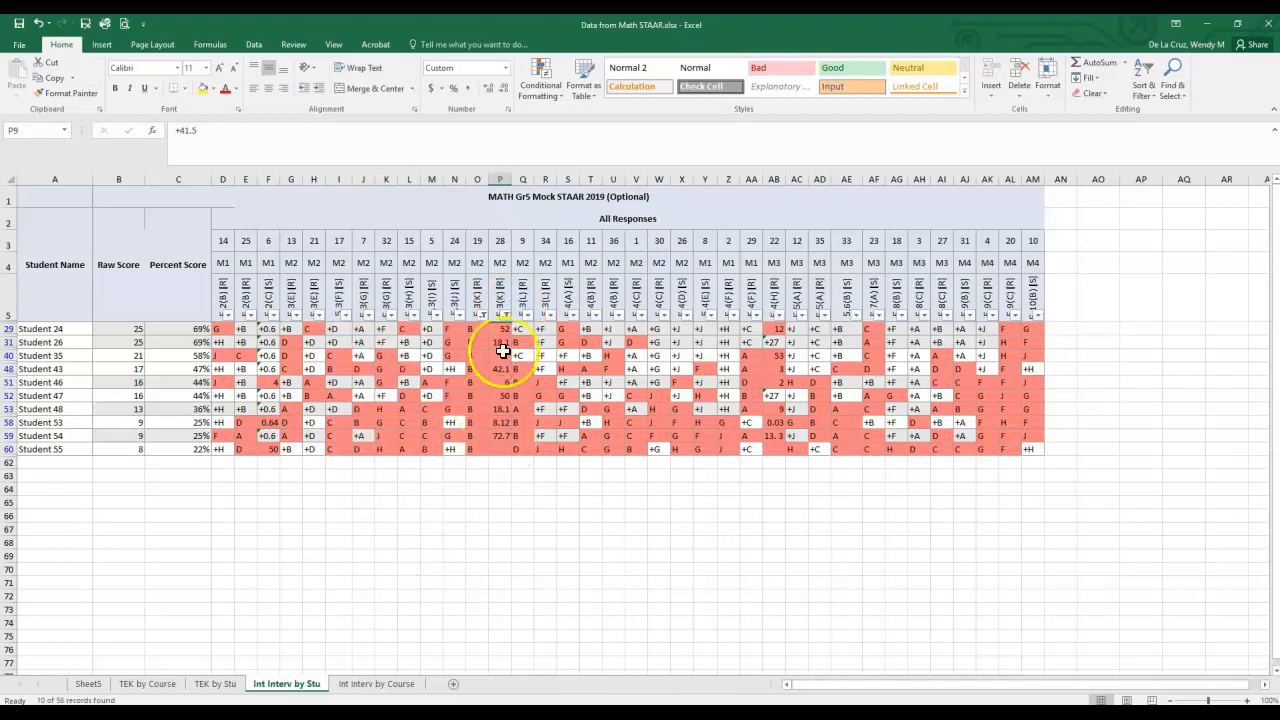